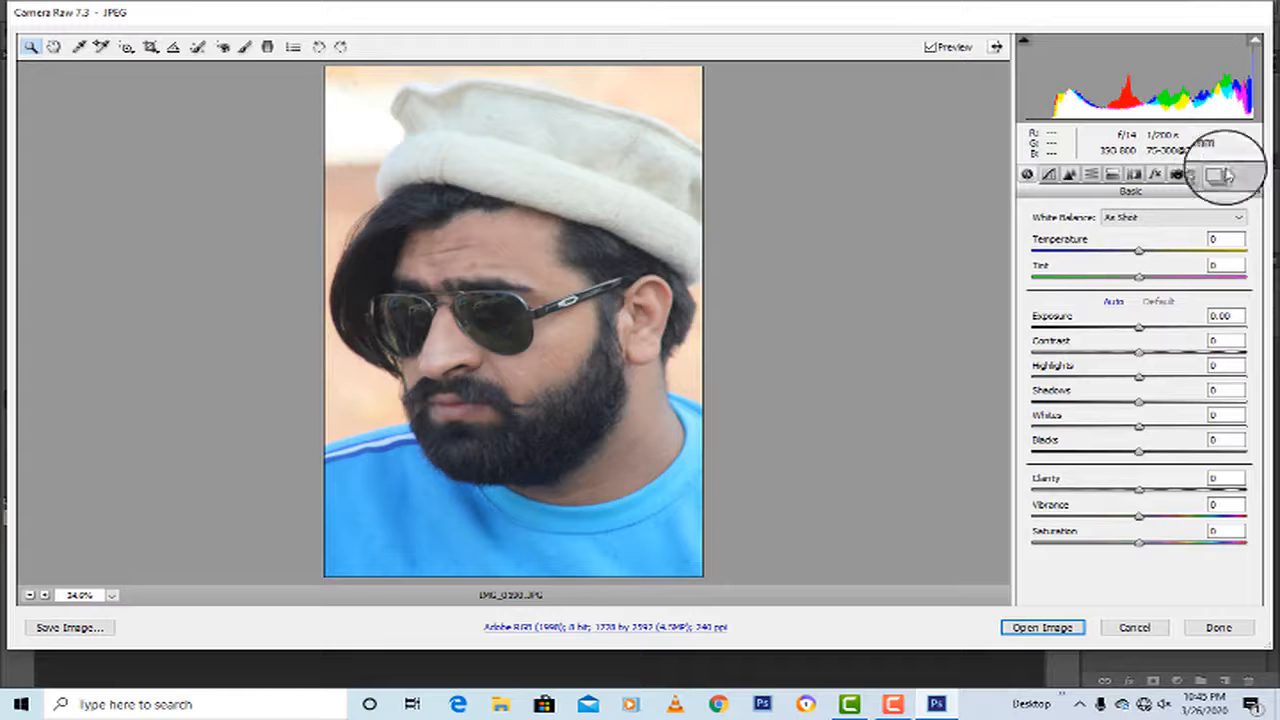
Apply the Mark-Singerman Moody Cinematic preset to the portrait, check its tone curve, and open the image for editing.
{"action": "left_click", "coordinate": [1198, 173]}
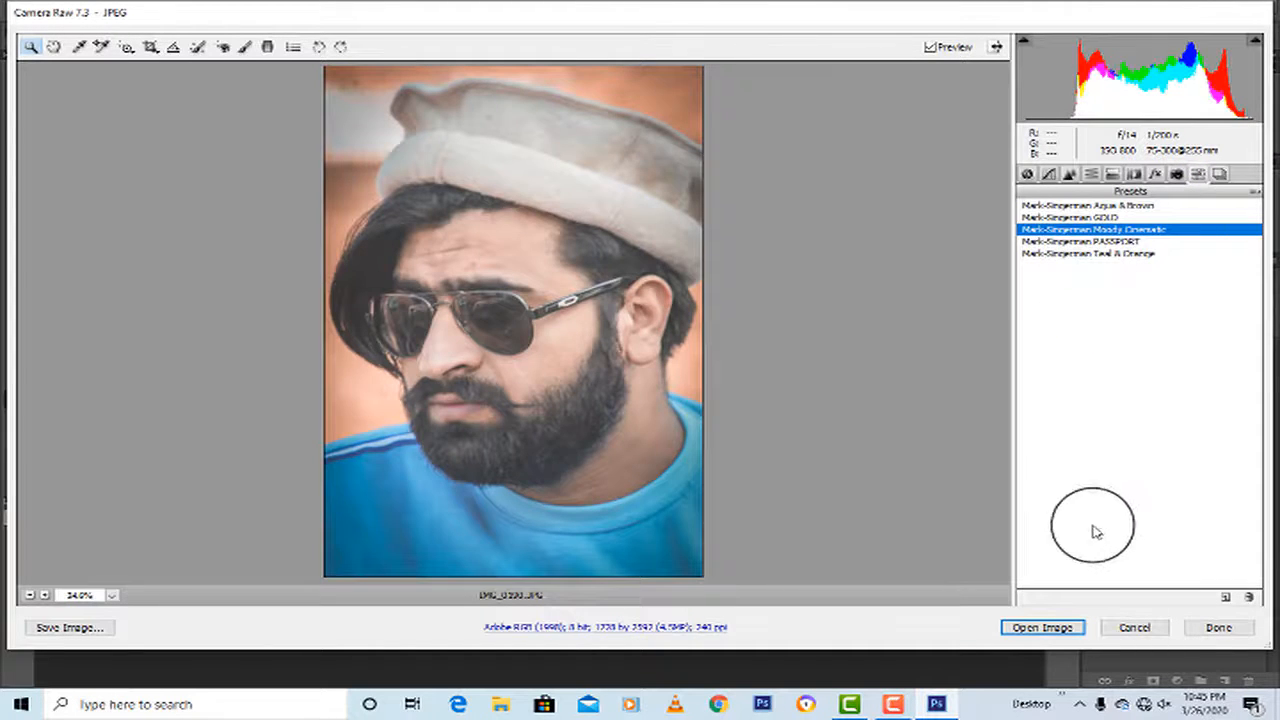
{"action": "left_click", "coordinate": [1048, 173]}
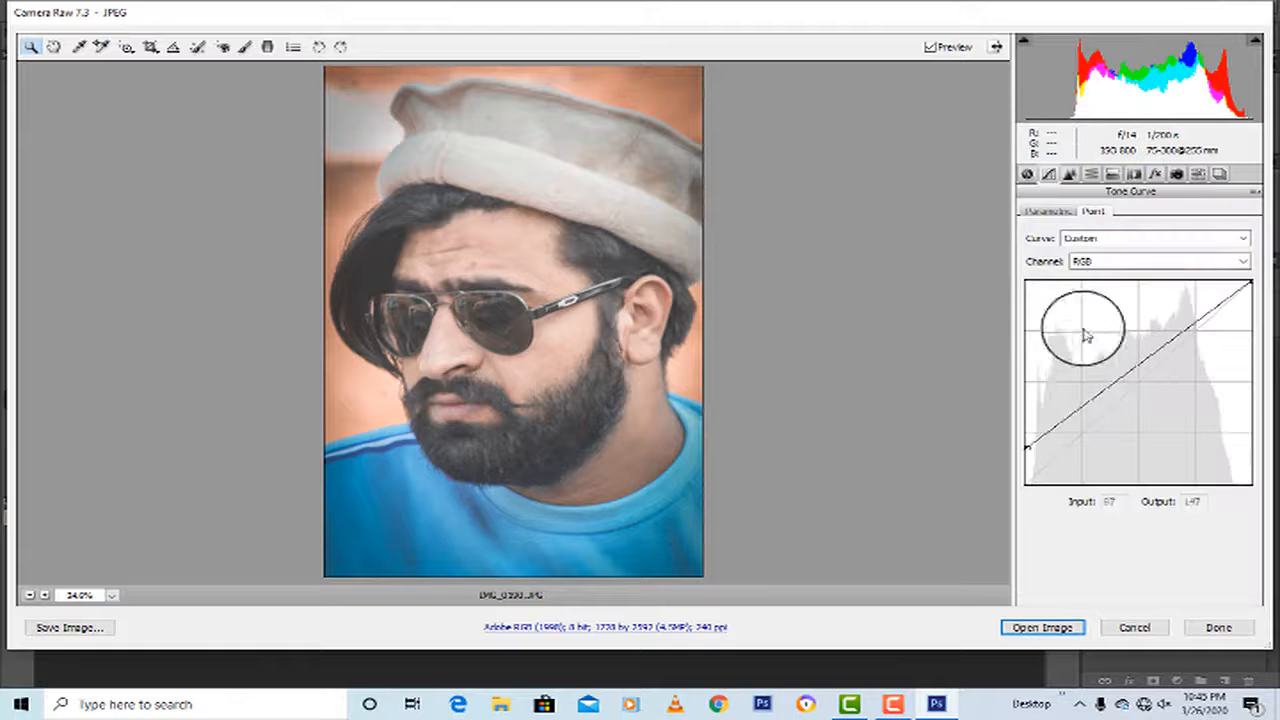
{"action": "left_click", "coordinate": [1036, 626]}
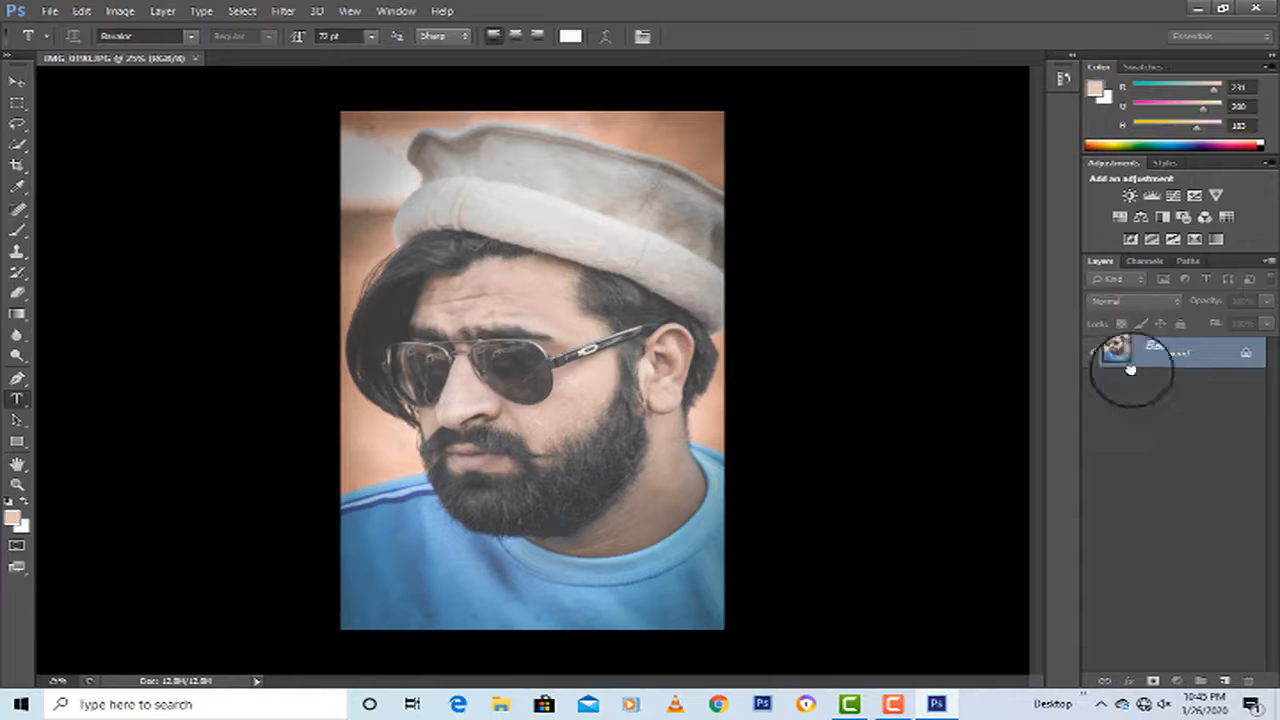
Duplicate the Background layer and set up the Mixer Brush with a skin tone sampled from the forehead as foreground colour.
{"action": "key", "text": "ctrl+j"}
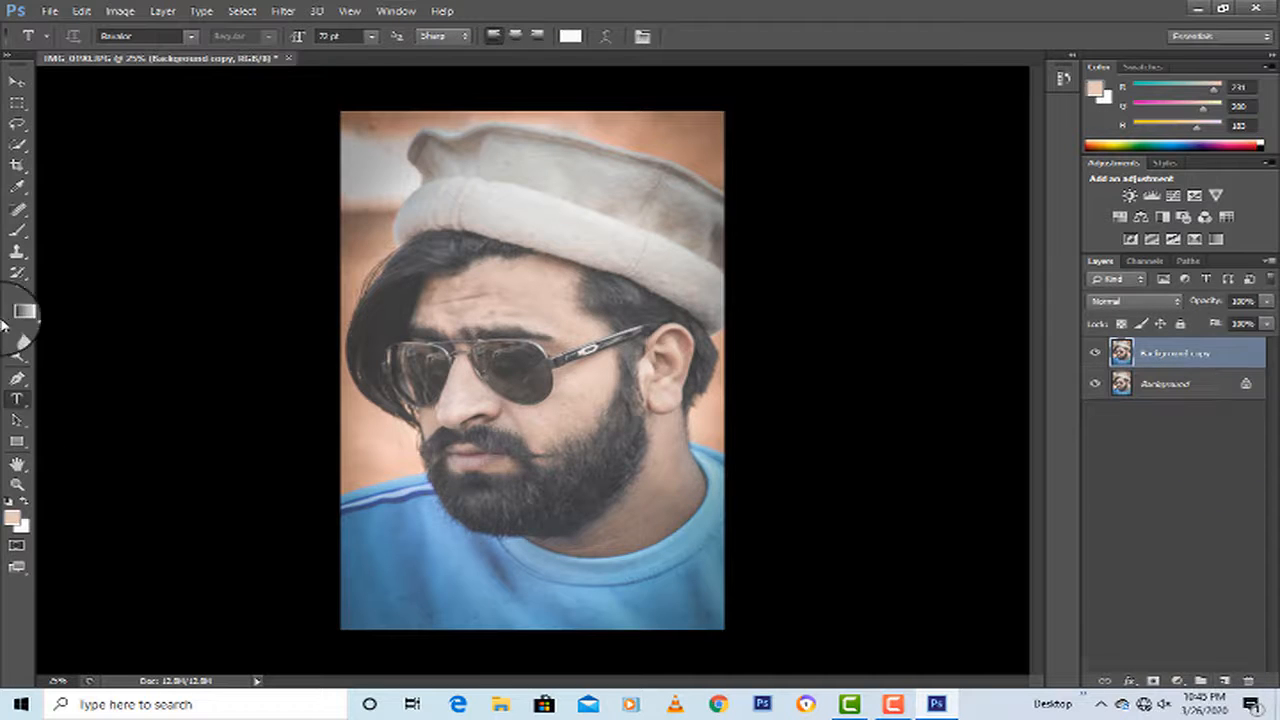
{"action": "mouse_move", "coordinate": [13, 241]}
{"action": "left_mouse_down"}
{"action": "mouse_move", "coordinate": [91, 314]}
{"action": "mouse_move", "coordinate": [94, 277]}
{"action": "left_mouse_up"}
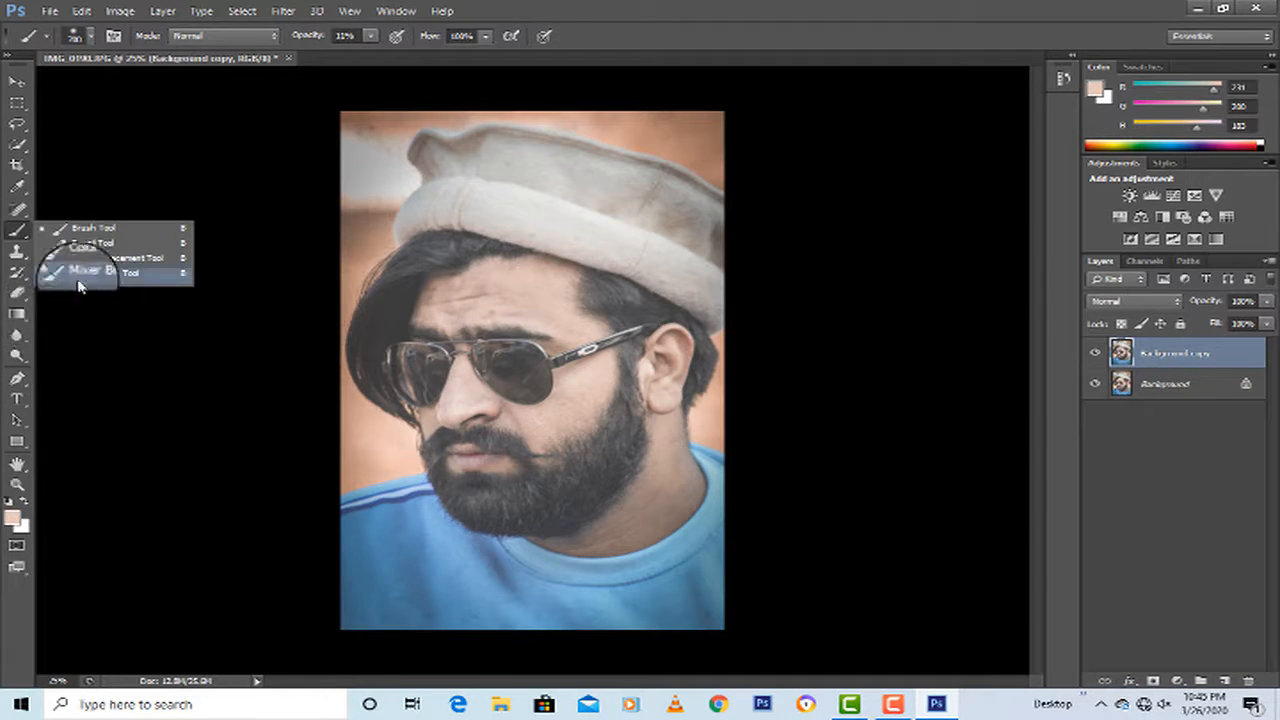
{"action": "left_click", "coordinate": [18, 485]}
{"action": "left_click", "coordinate": [560, 329]}
{"action": "left_click", "coordinate": [606, 329]}
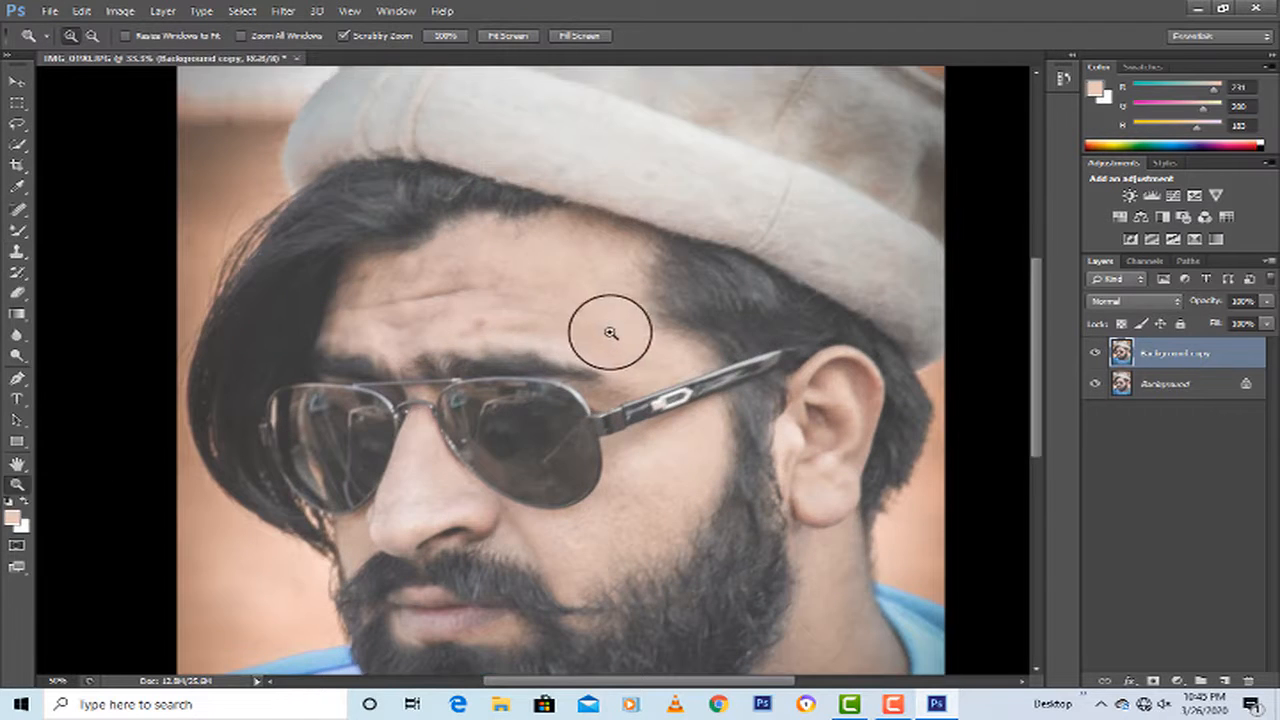
{"action": "left_click", "coordinate": [18, 230]}
{"action": "left_click", "coordinate": [13, 517]}
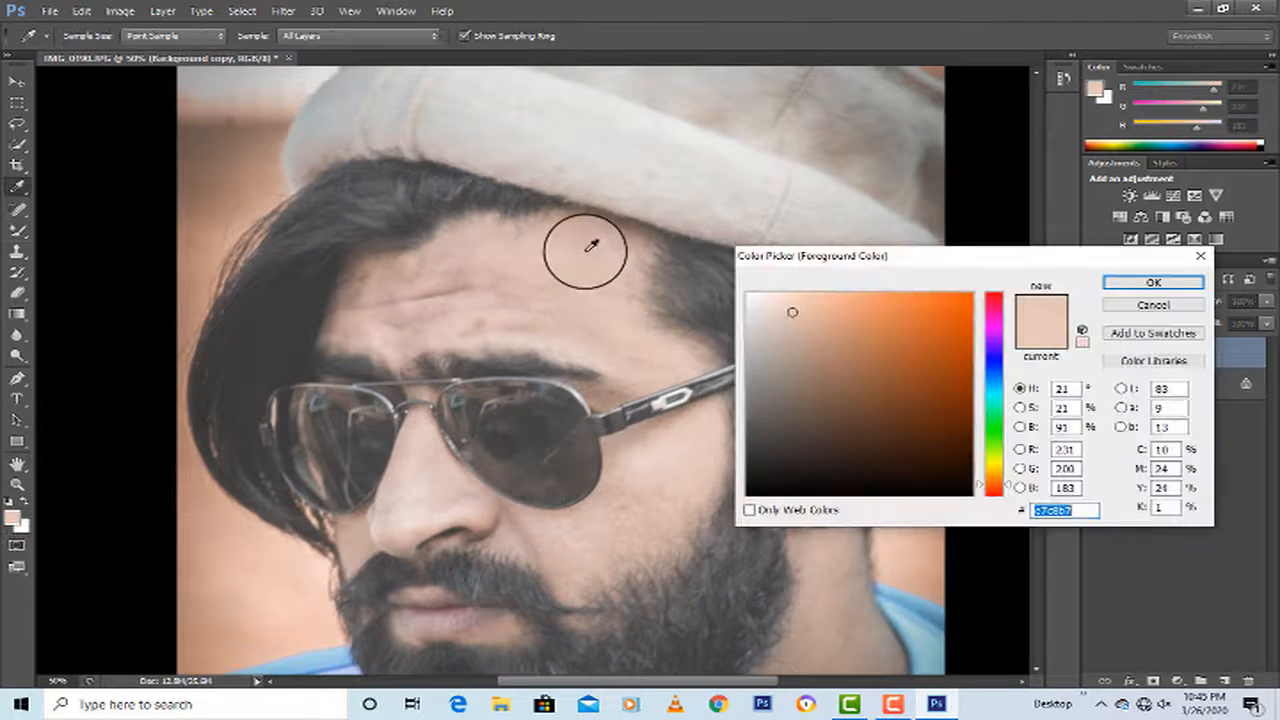
{"action": "key", "text": "Return"}
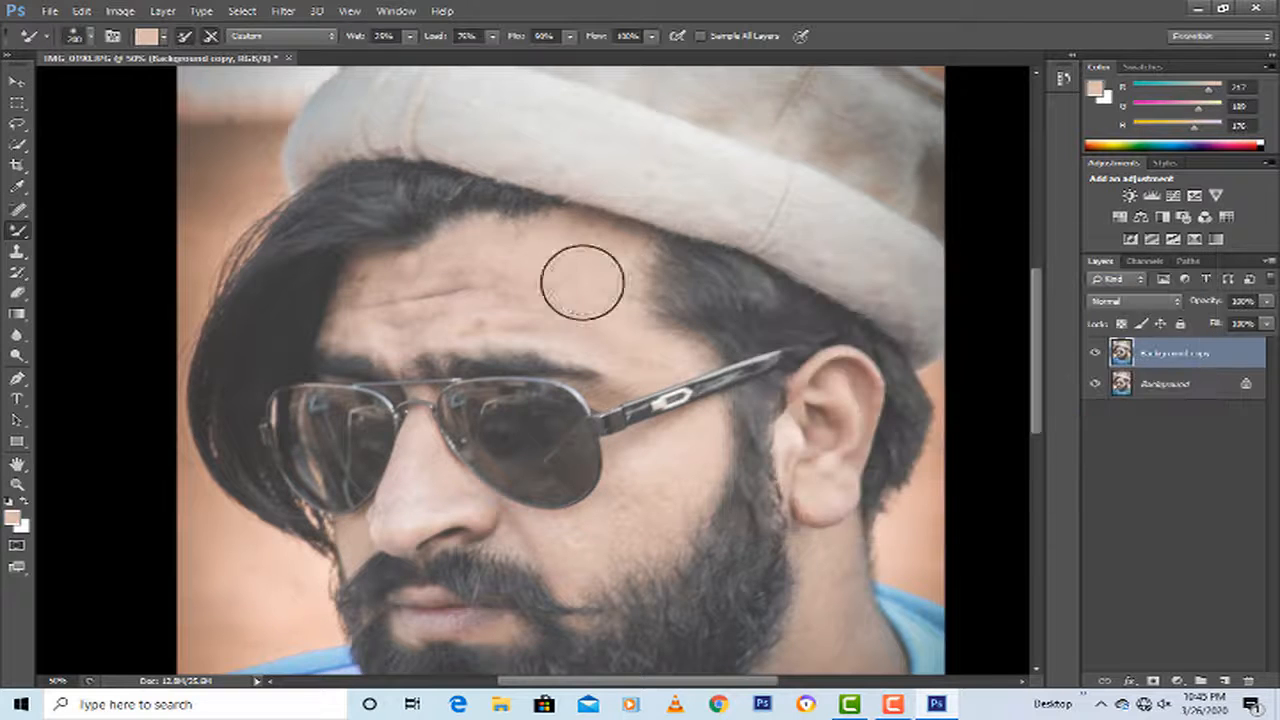
Smooth the skin of the forehead, cheek, nose and ear with Mixer Brush strokes, adjusting the brush size to fit each area.
{"action": "mouse_move", "coordinate": [546, 280]}
{"action": "left_mouse_down"}
{"action": "mouse_move", "coordinate": [445, 314]}
{"action": "mouse_move", "coordinate": [498, 298]}
{"action": "mouse_move", "coordinate": [441, 288]}
{"action": "mouse_move", "coordinate": [374, 304]}
{"action": "mouse_move", "coordinate": [375, 291]}
{"action": "mouse_move", "coordinate": [464, 266]}
{"action": "mouse_move", "coordinate": [374, 296]}
{"action": "left_mouse_up"}
{"action": "key", "text": "bracketleft"}
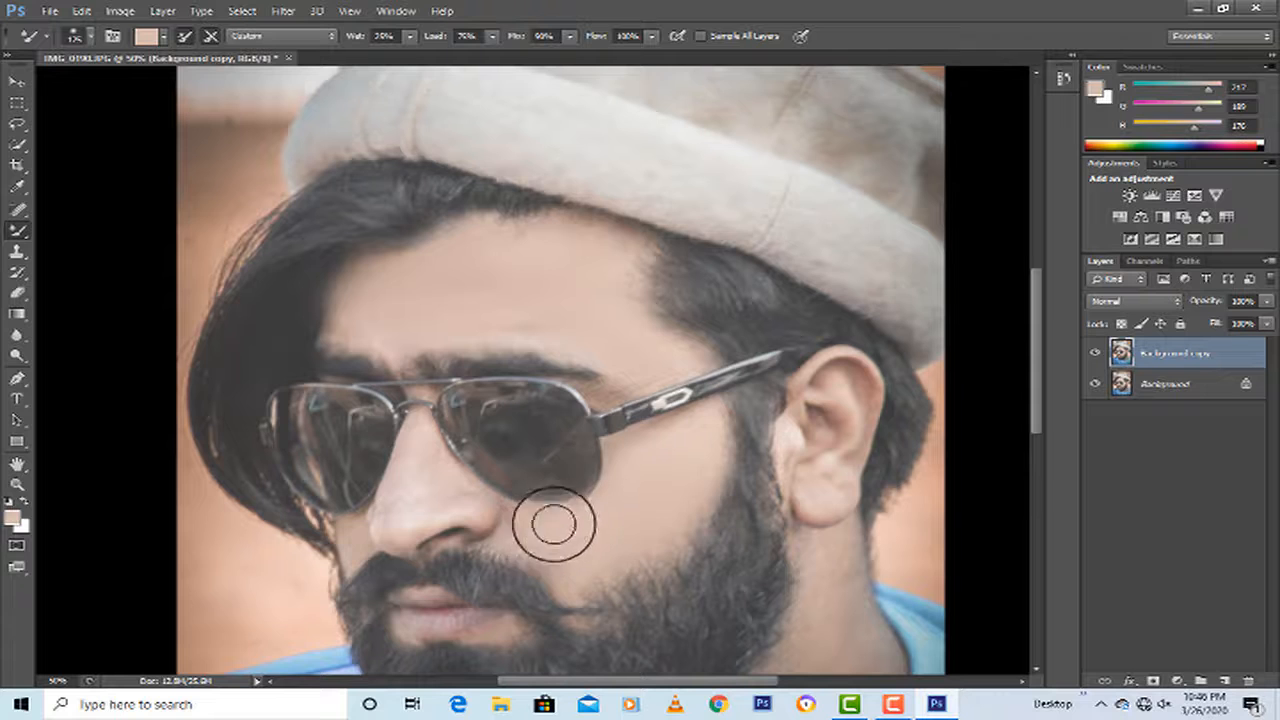
{"action": "key", "text": "]"}
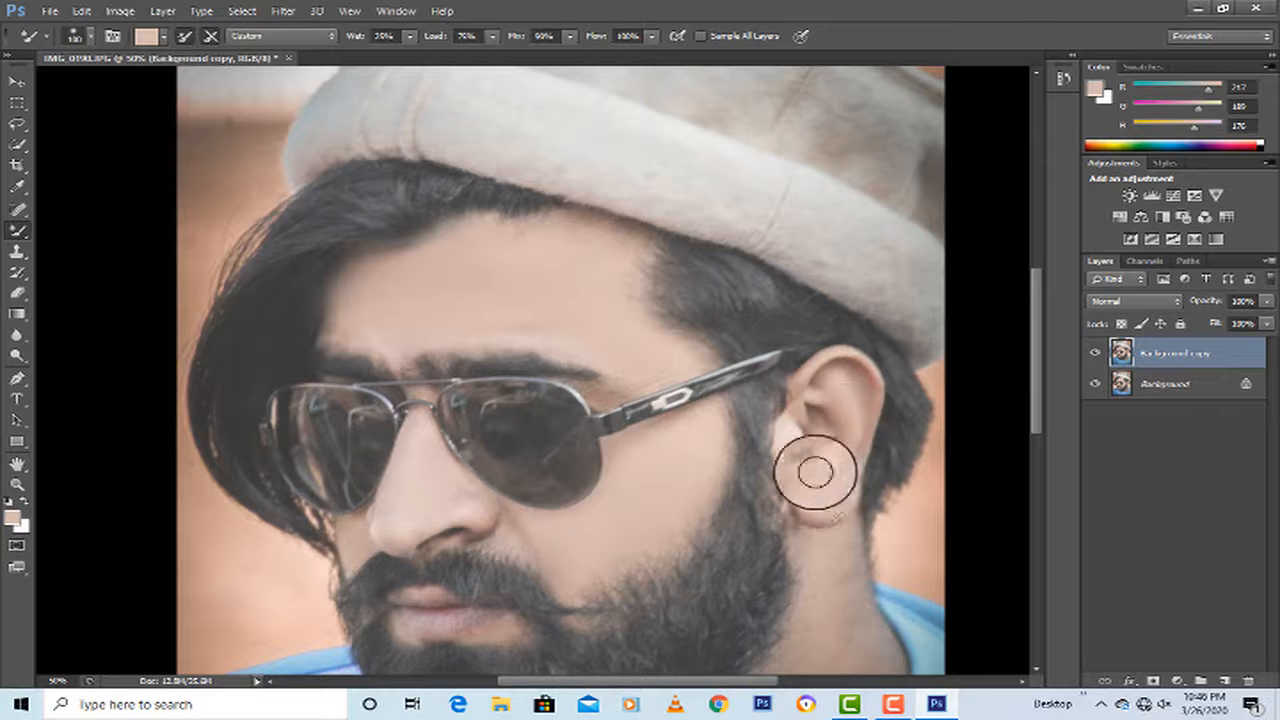
Smooth the skin of the neck between beard and collar with the Mixer Brush enlarged to 175 px.
{"action": "mouse_move", "coordinate": [809, 611]}
{"action": "left_mouse_down"}
{"action": "mouse_move", "coordinate": [649, 403]}
{"action": "mouse_move", "coordinate": [666, 397]}
{"action": "left_mouse_up"}
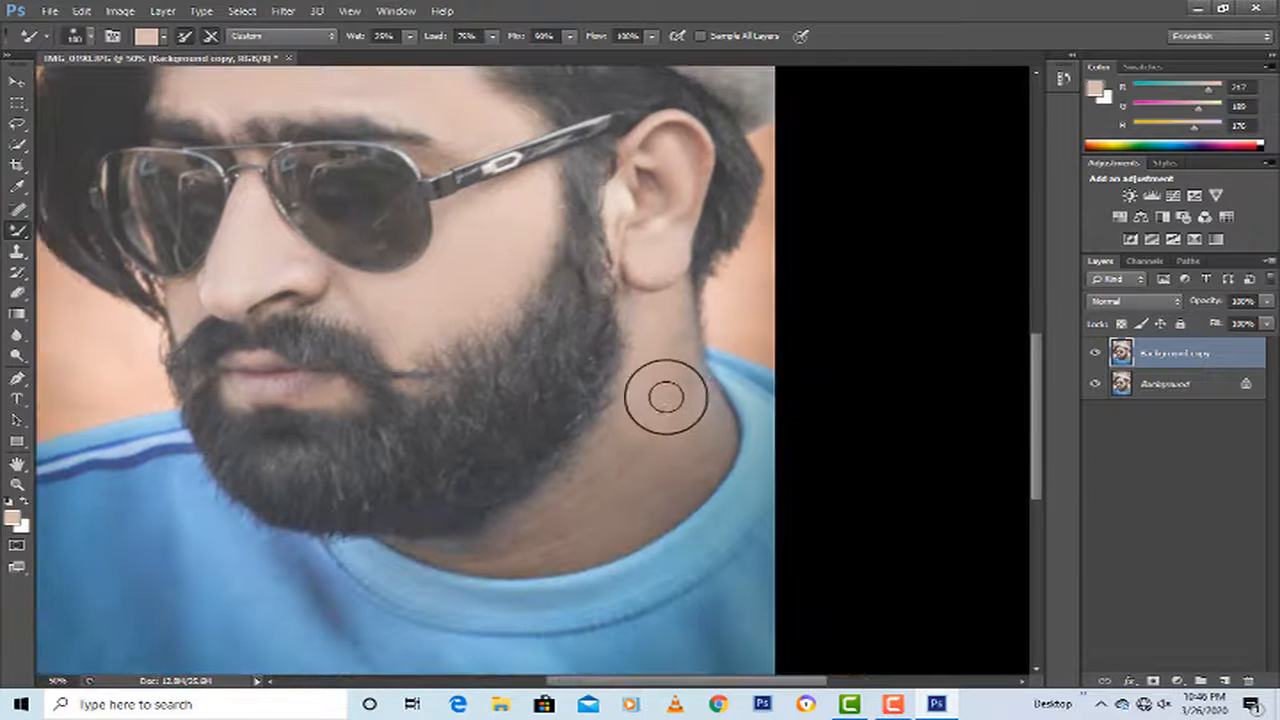
{"action": "key", "text": "]"}
{"action": "key", "text": "]"}
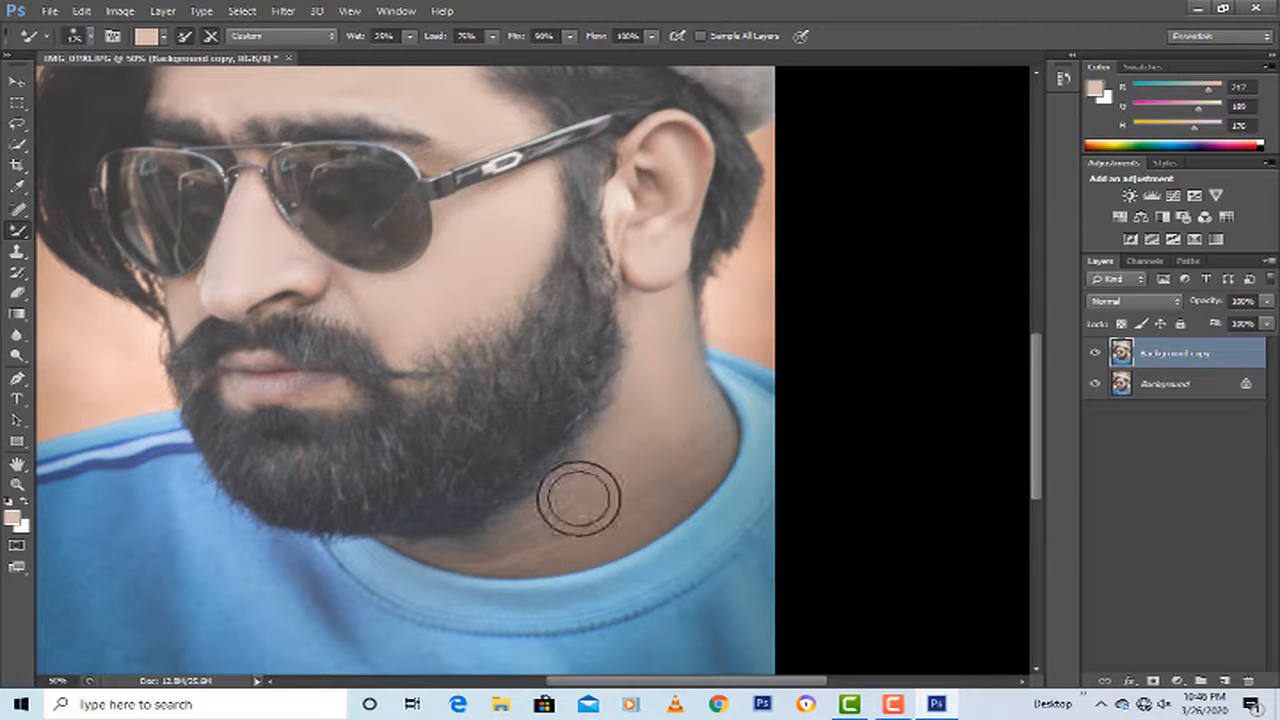
{"action": "left_click_drag", "start_coordinate": [580, 497], "coordinate": [512, 540]}
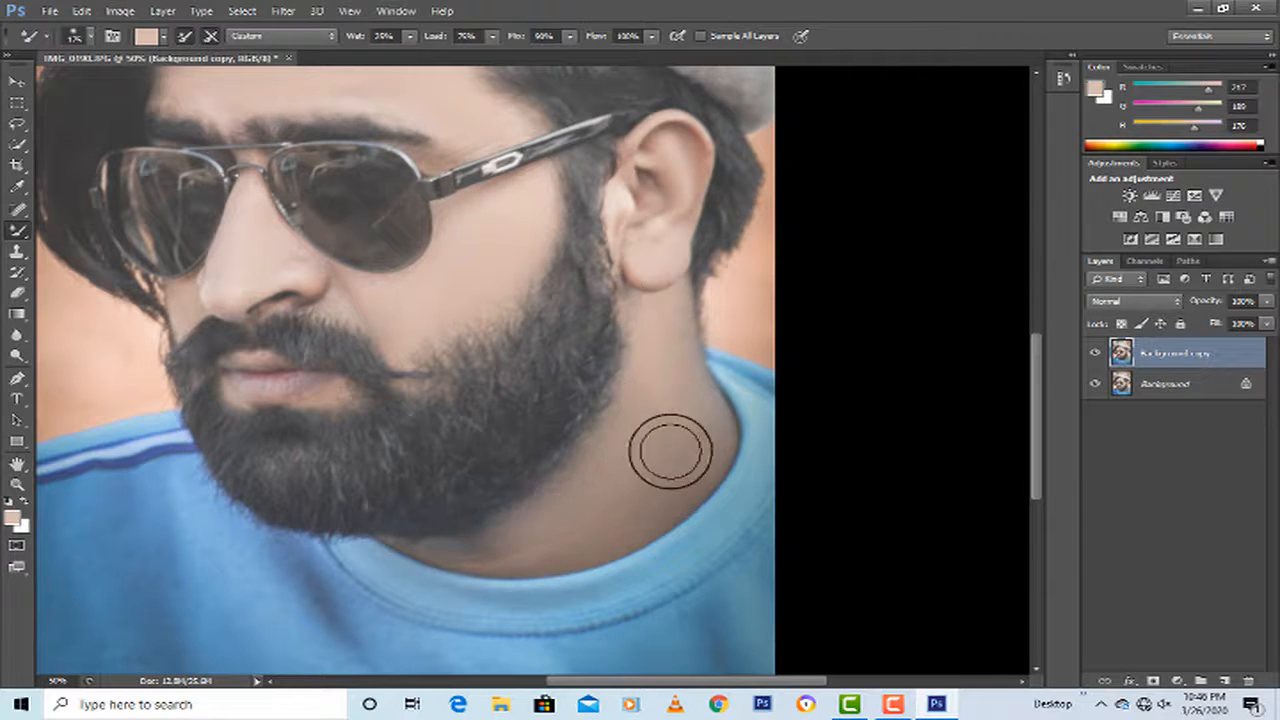
{"action": "mouse_move", "coordinate": [670, 452]}
{"action": "left_mouse_down"}
{"action": "mouse_move", "coordinate": [694, 408]}
{"action": "mouse_move", "coordinate": [653, 475]}
{"action": "mouse_move", "coordinate": [669, 495]}
{"action": "mouse_move", "coordinate": [598, 523]}
{"action": "left_mouse_up"}
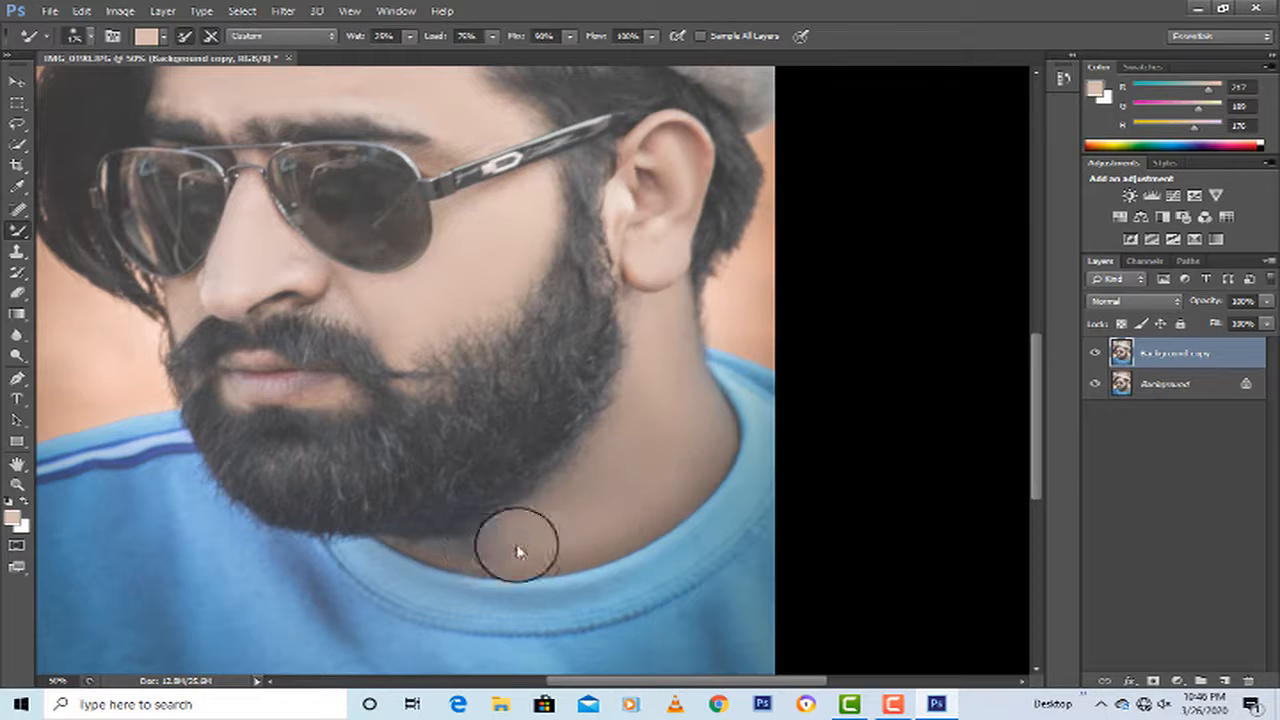
{"action": "mouse_move", "coordinate": [603, 437]}
{"action": "left_mouse_down"}
{"action": "mouse_move", "coordinate": [635, 416]}
{"action": "mouse_move", "coordinate": [649, 451]}
{"action": "mouse_move", "coordinate": [643, 364]}
{"action": "mouse_move", "coordinate": [646, 414]}
{"action": "mouse_move", "coordinate": [672, 403]}
{"action": "mouse_move", "coordinate": [675, 360]}
{"action": "mouse_move", "coordinate": [649, 380]}
{"action": "left_mouse_up"}
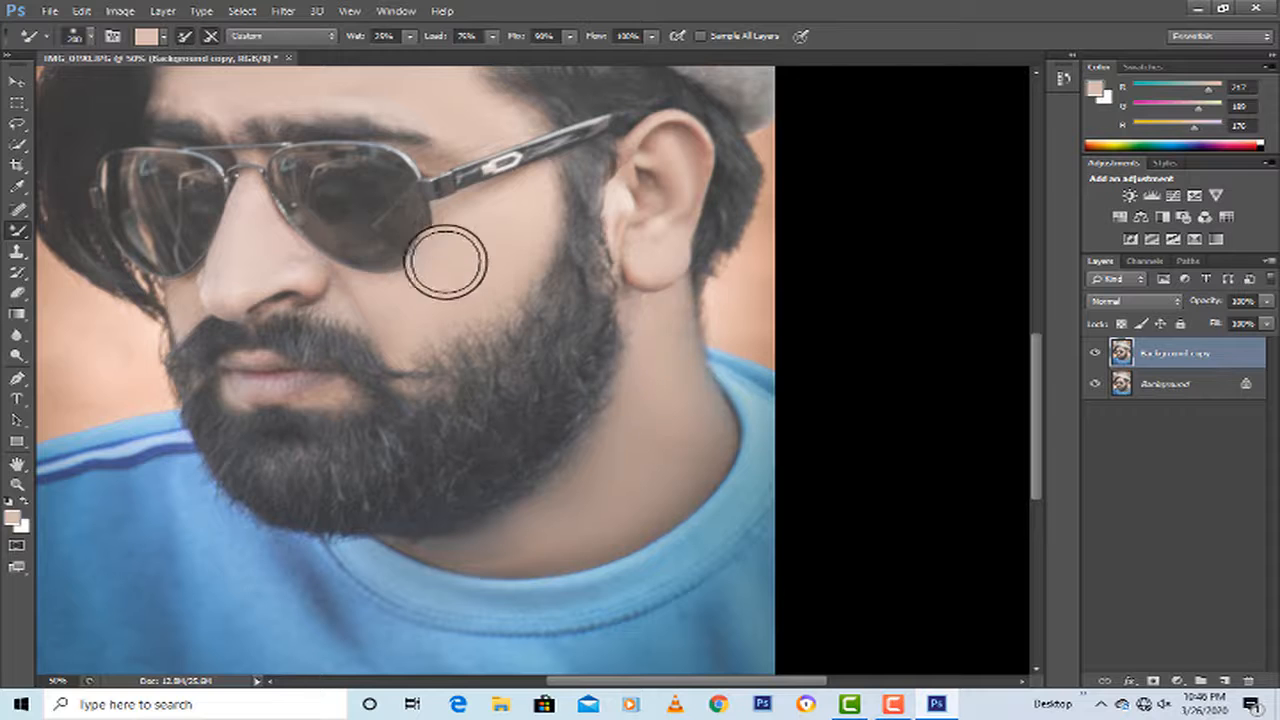
Bring the whole portrait back into view and merge the retouched copy down into the Background layer.
{"action": "left_click", "coordinate": [17, 484]}
{"action": "right_click", "coordinate": [332, 363]}
{"action": "left_click", "coordinate": [360, 374]}
{"action": "right_click", "coordinate": [349, 277]}
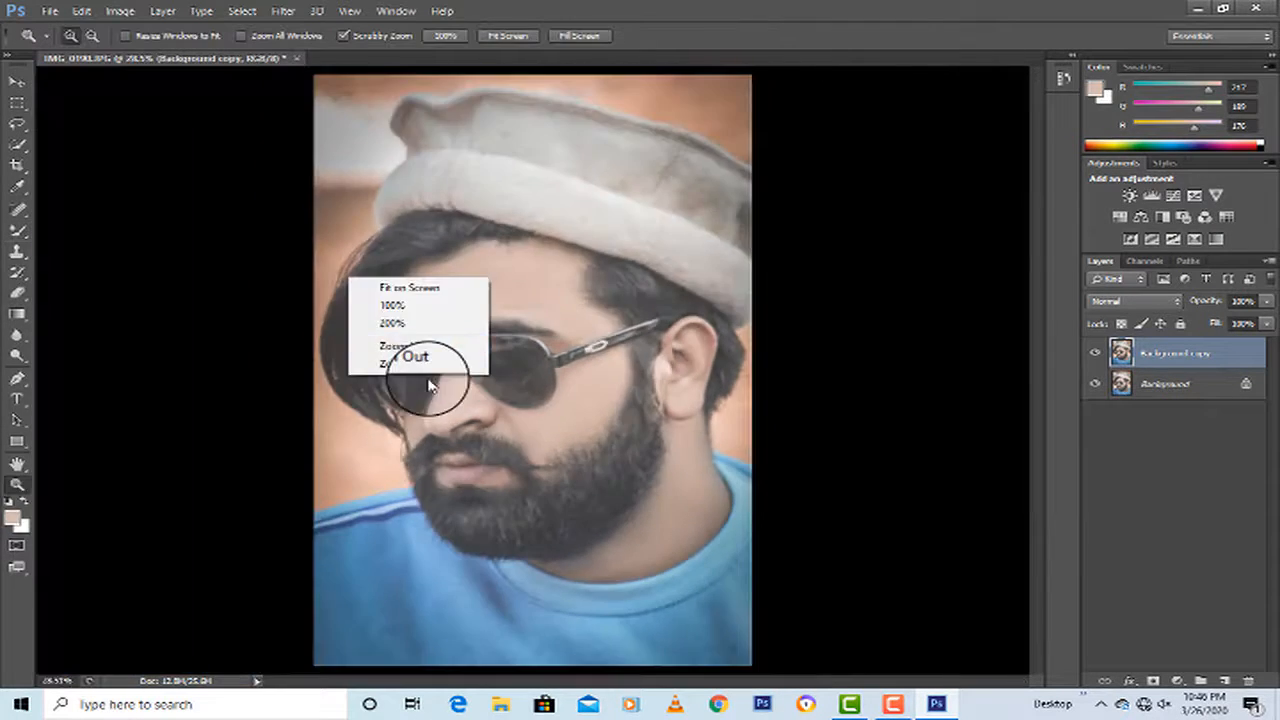
{"action": "left_click", "coordinate": [430, 375]}
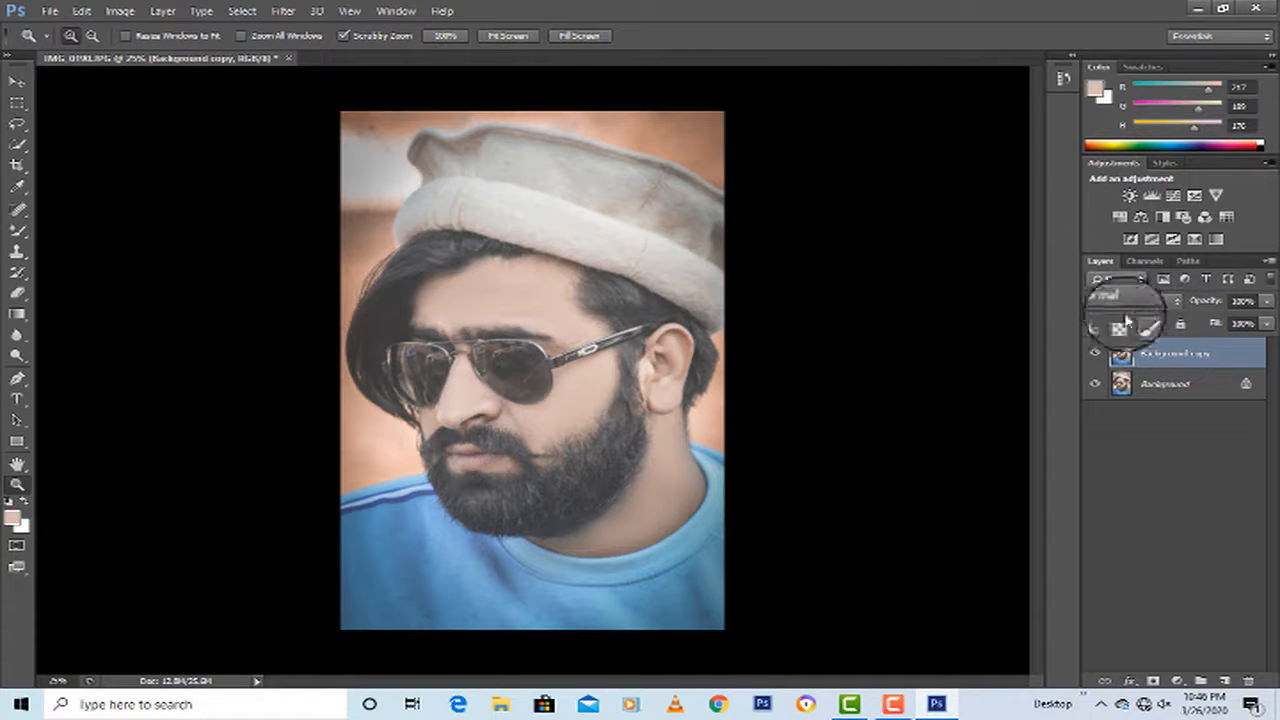
{"action": "key", "text": "ctrl+e"}
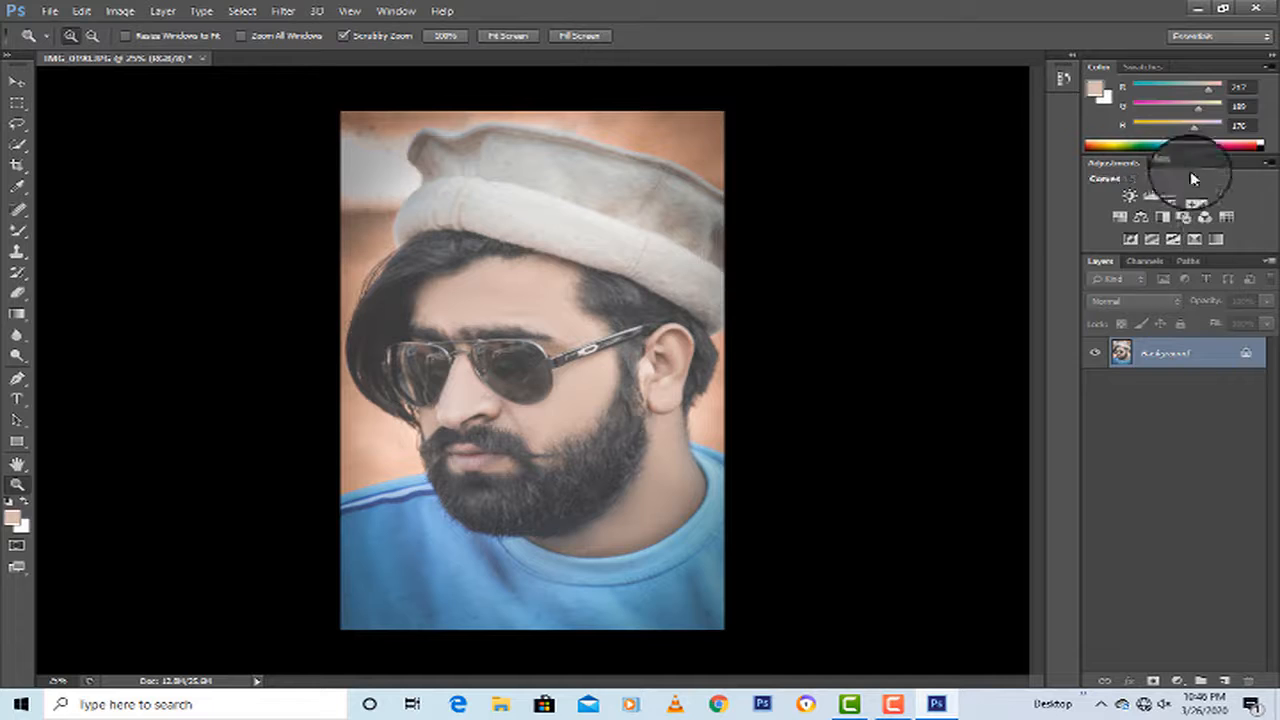
Add a Color Lookup adjustment layer using the 3Strip.look 3D LUT.
{"action": "left_click", "coordinate": [1216, 224]}
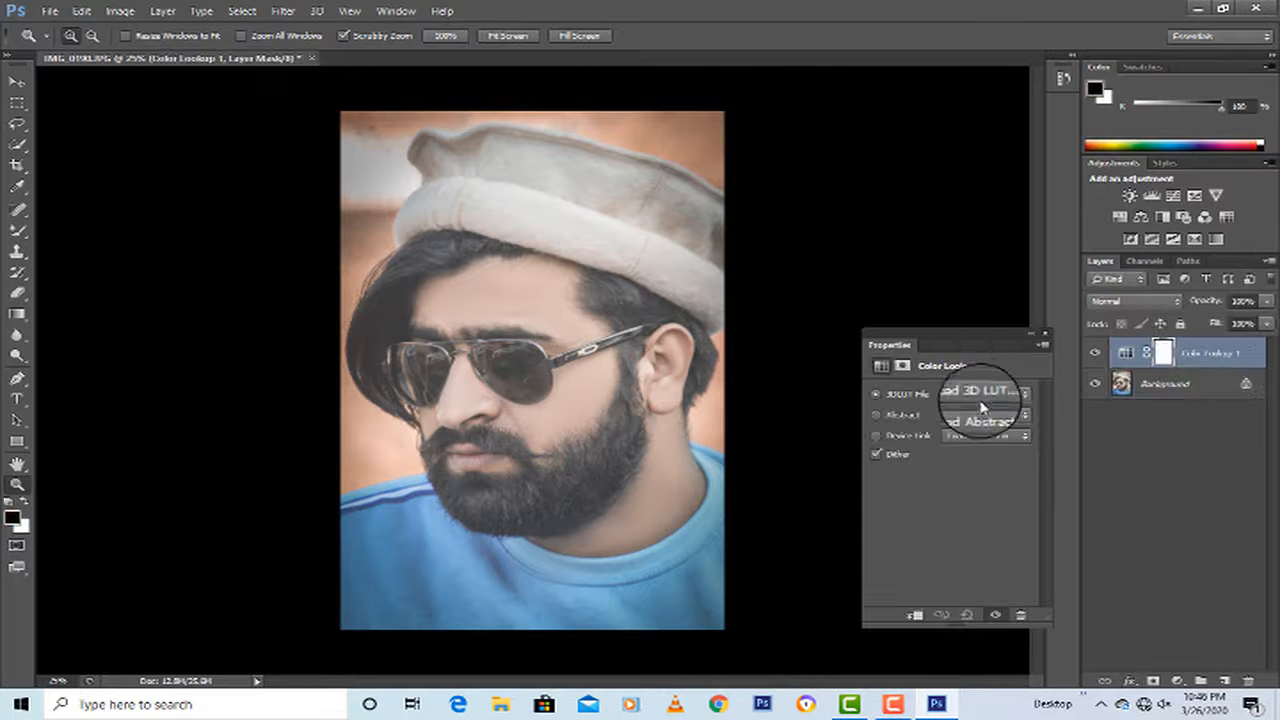
{"action": "left_click", "coordinate": [986, 394]}
{"action": "left_click", "coordinate": [999, 88]}
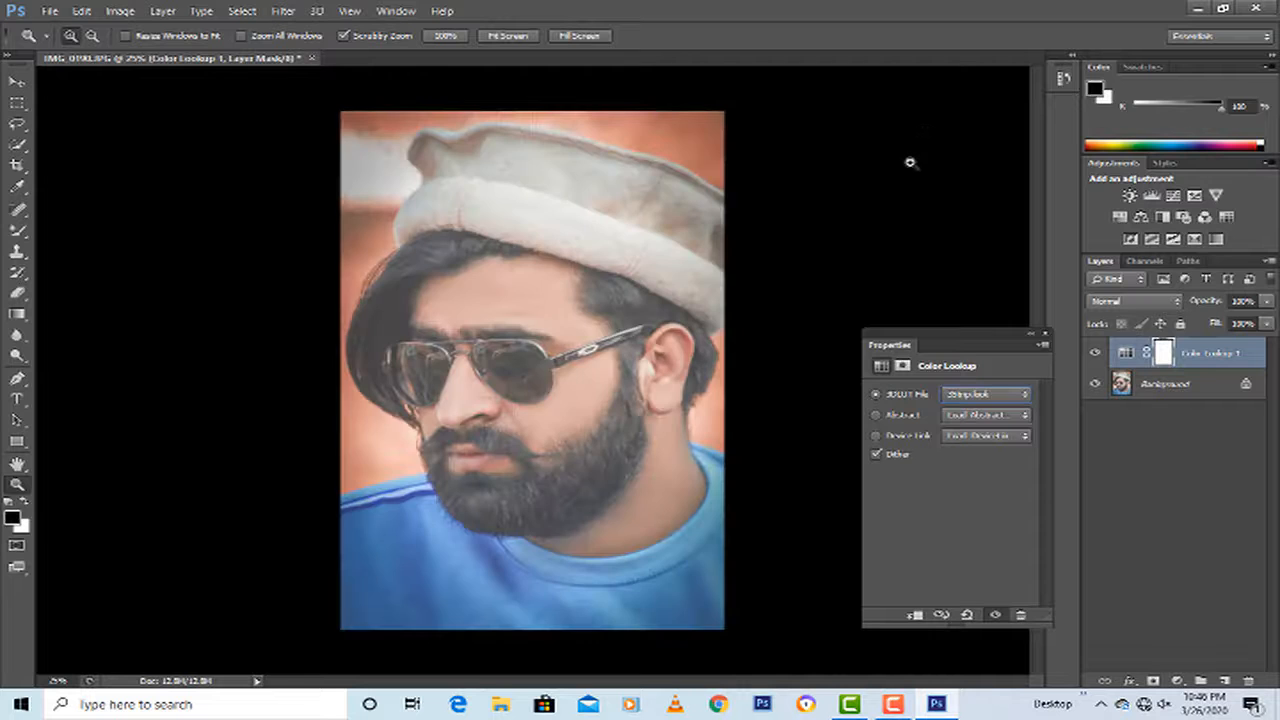
Try other 3D LUTs on the Color Lookup layer, going through Crisp_Winter, Crisp_Warm and the GC looks up to IWLTBAP Arapaho - LOG.
{"action": "key", "text": "Down"}
{"action": "key", "text": "Down"}
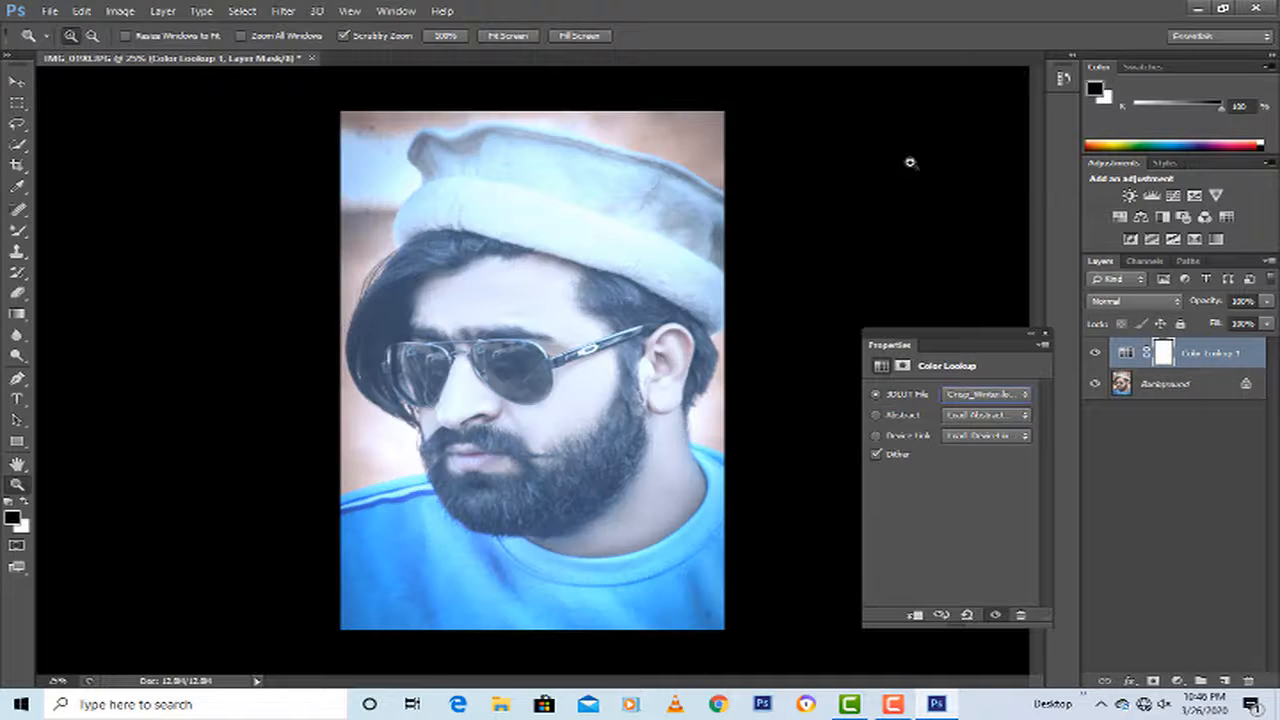
{"action": "key", "text": "Down"}
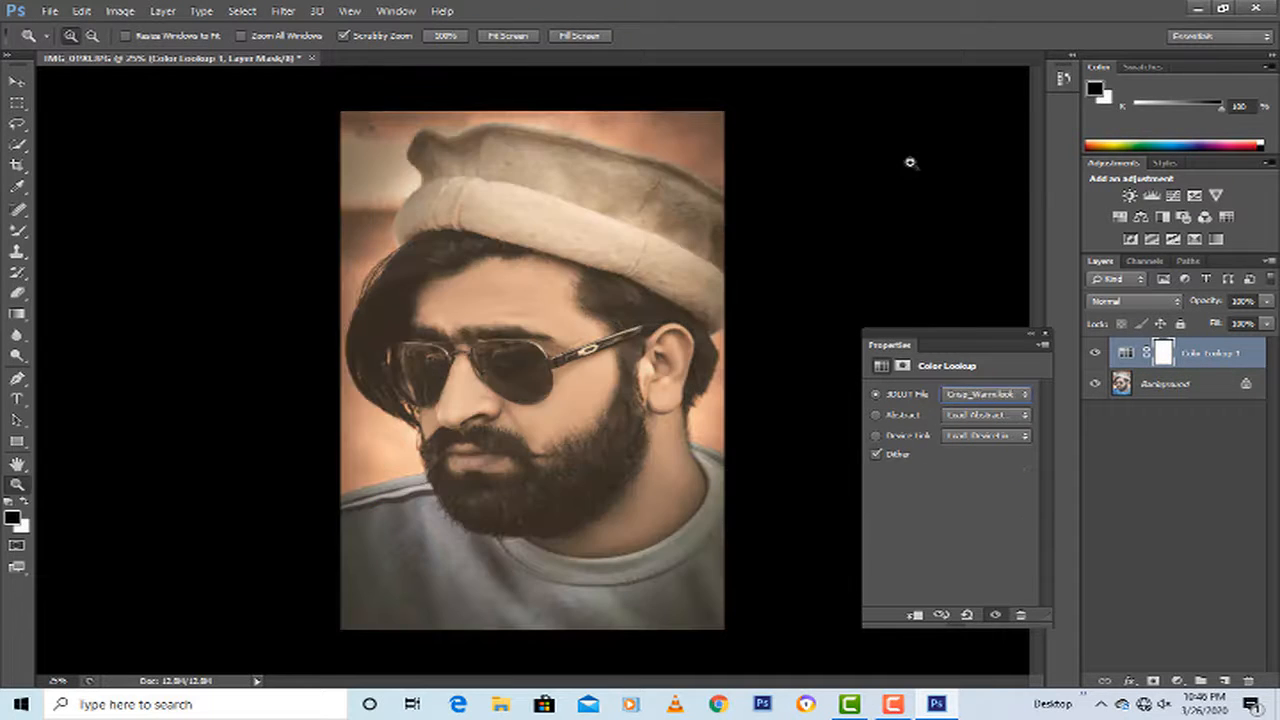
{"action": "key", "text": "Down"}
{"action": "key", "text": "Down"}
{"action": "key", "text": "Down"}
{"action": "key", "text": "Down"}
{"action": "key", "text": "Down"}
{"action": "key", "text": "Down"}
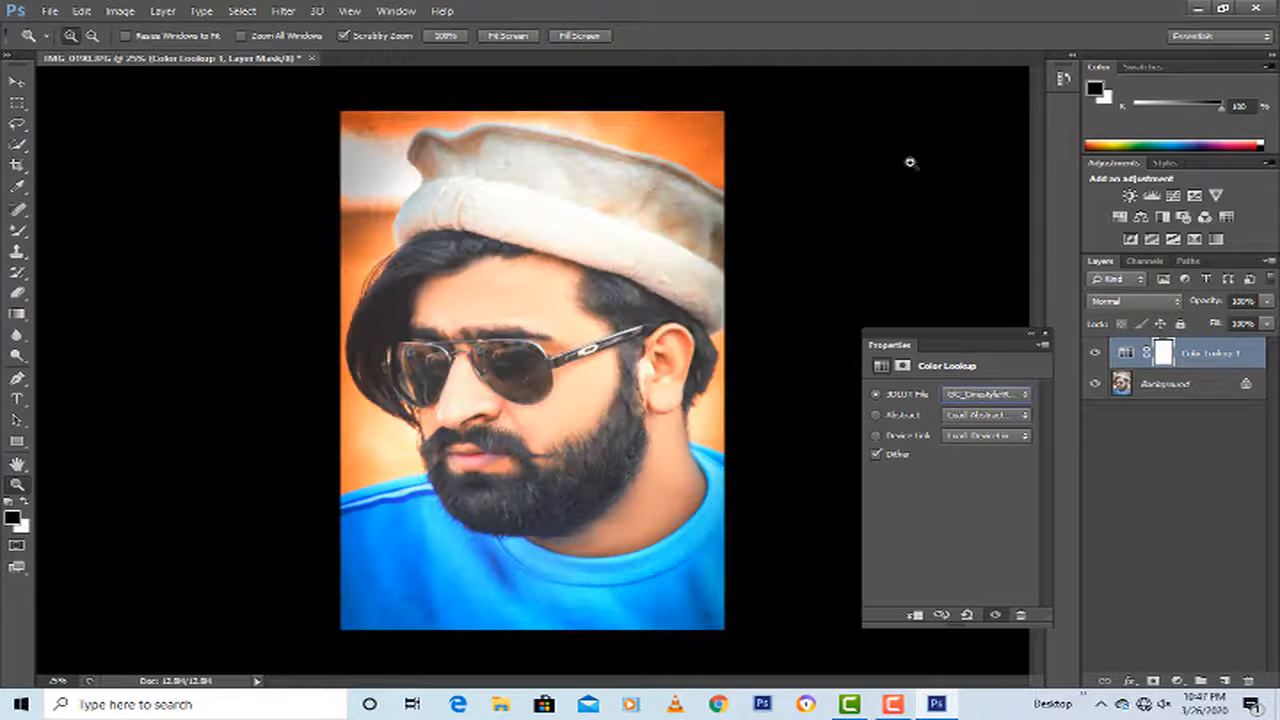
{"action": "key", "text": "Down"}
{"action": "key", "text": "Down"}
{"action": "key", "text": "Down"}
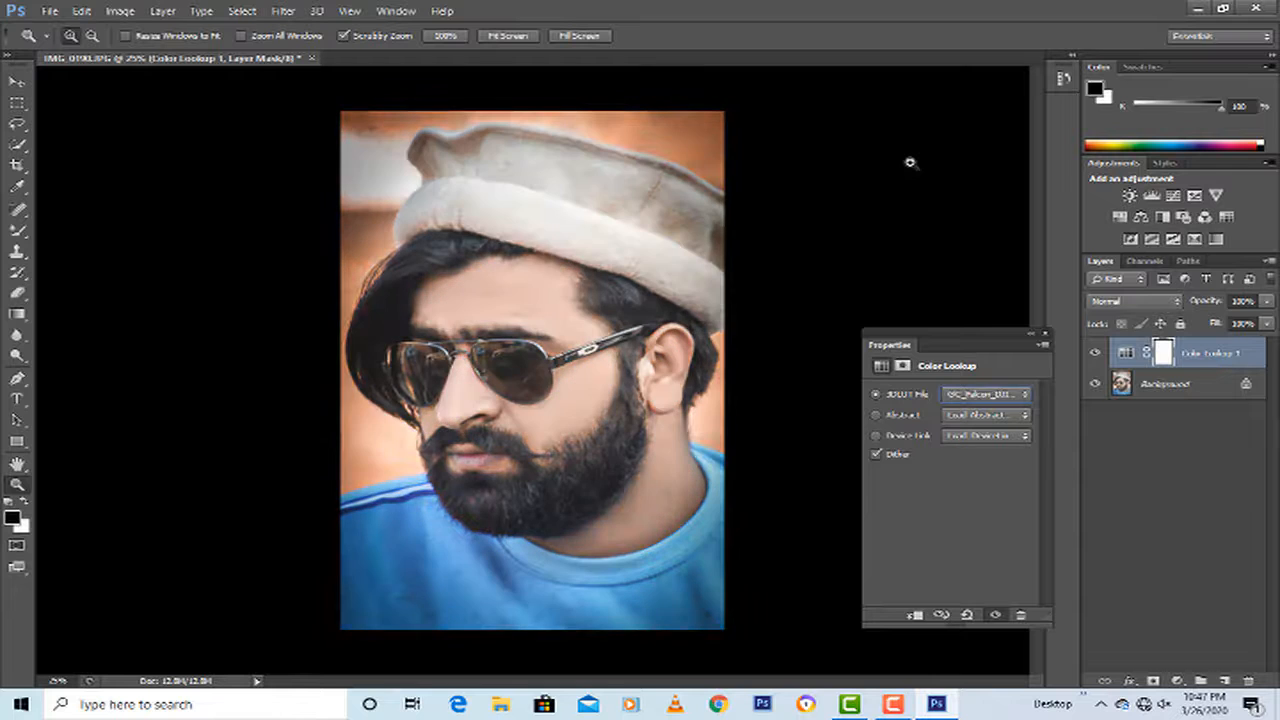
Set the Color Lookup layer's 3D LUT back to 3Strip.look, comparing it with the neighbouring look.
{"action": "left_click", "coordinate": [985, 394]}
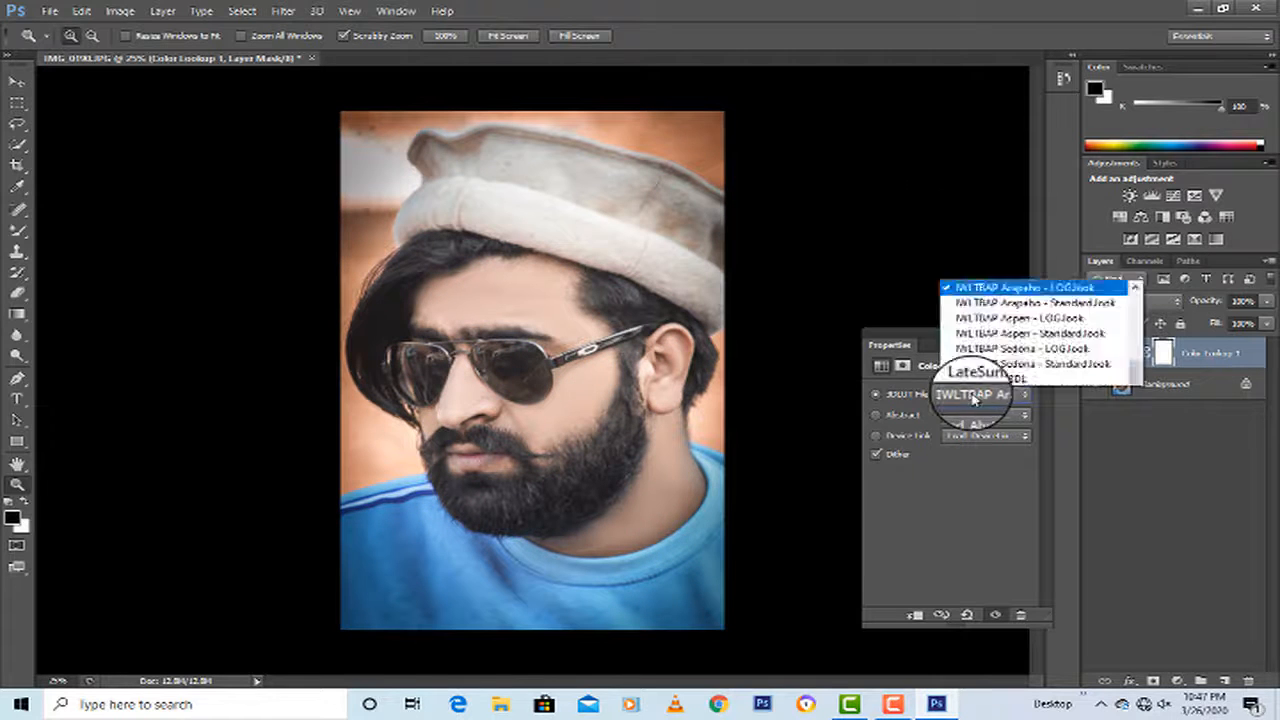
{"action": "scroll", "coordinate": [1015, 60], "scroll_direction": "up", "scroll_amount": 7}
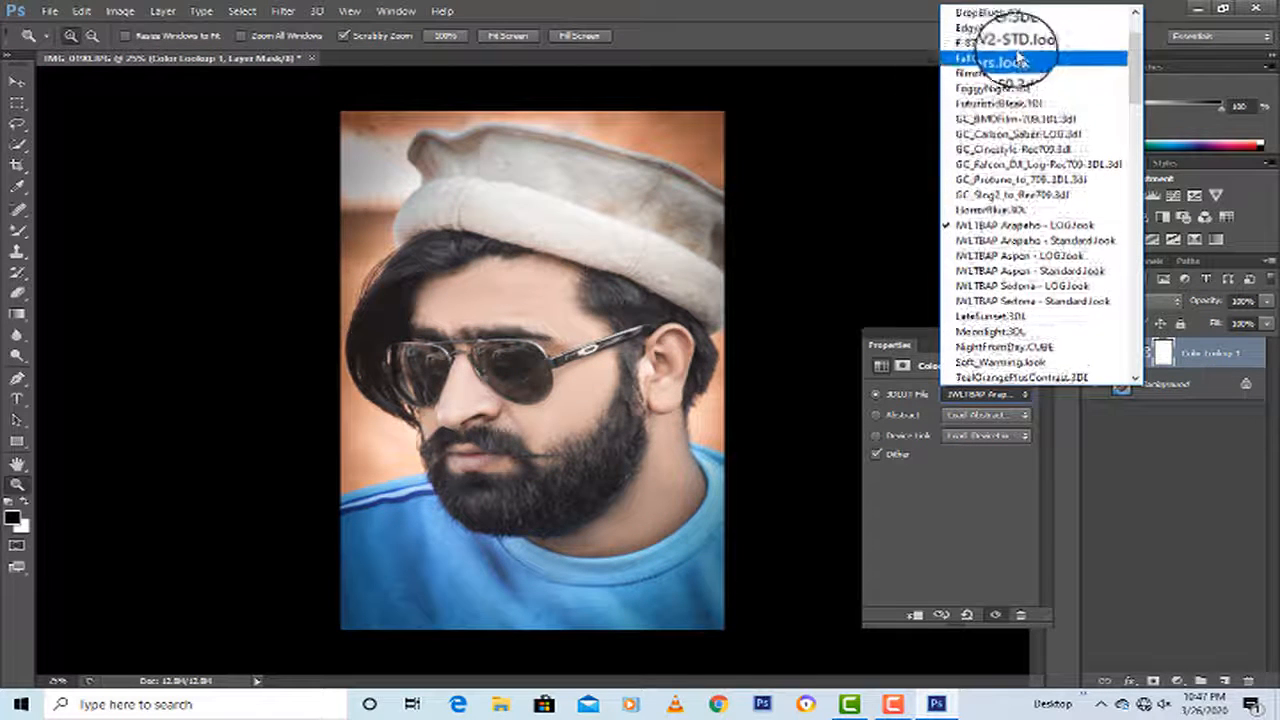
{"action": "scroll", "coordinate": [1015, 50], "scroll_direction": "up", "scroll_amount": 2}
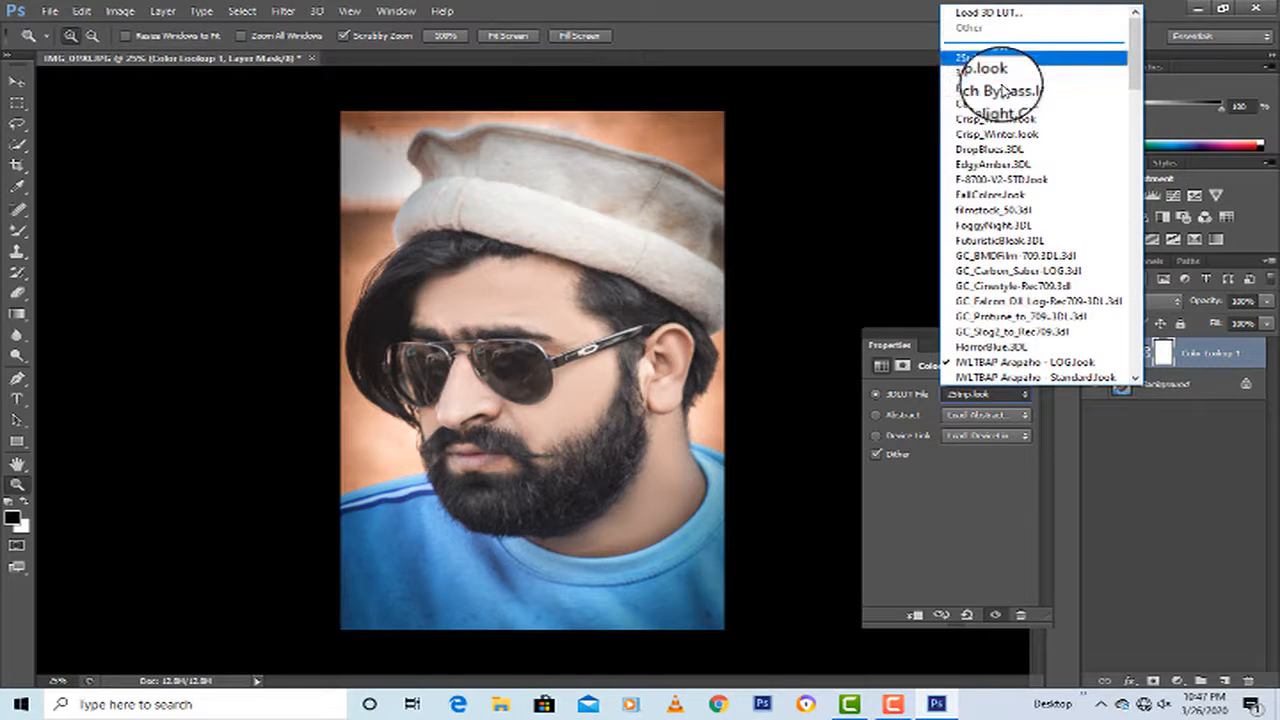
{"action": "left_click", "coordinate": [1010, 60]}
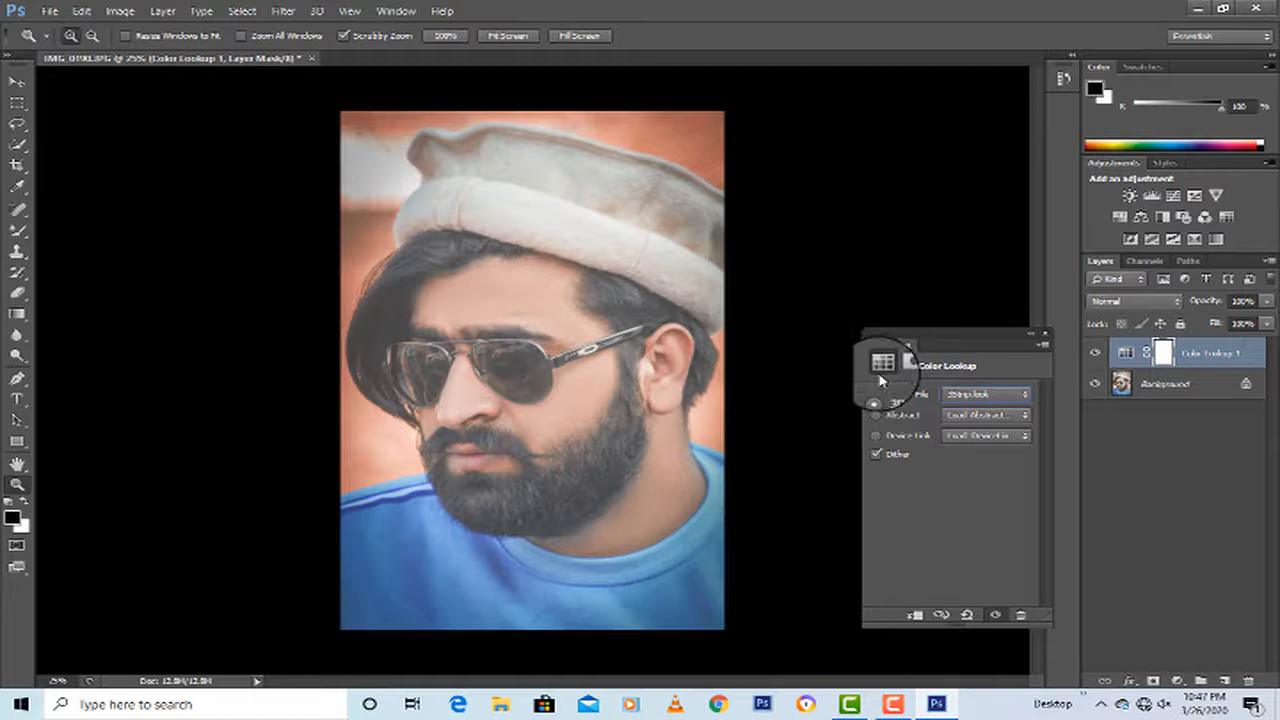
{"action": "key", "text": "Down"}
{"action": "key", "text": "Up"}
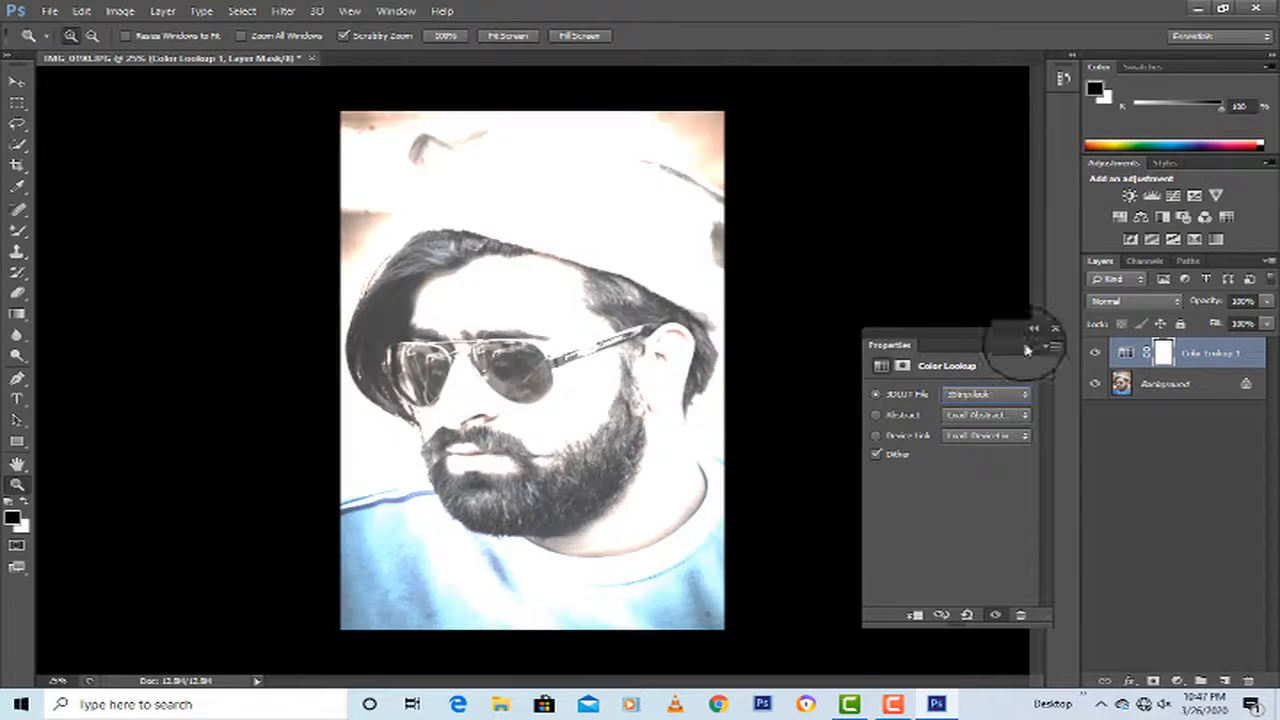
Reduce the Color Lookup layer's fill to 75% and merge the layer into the Background.
{"action": "left_click", "coordinate": [1266, 323]}
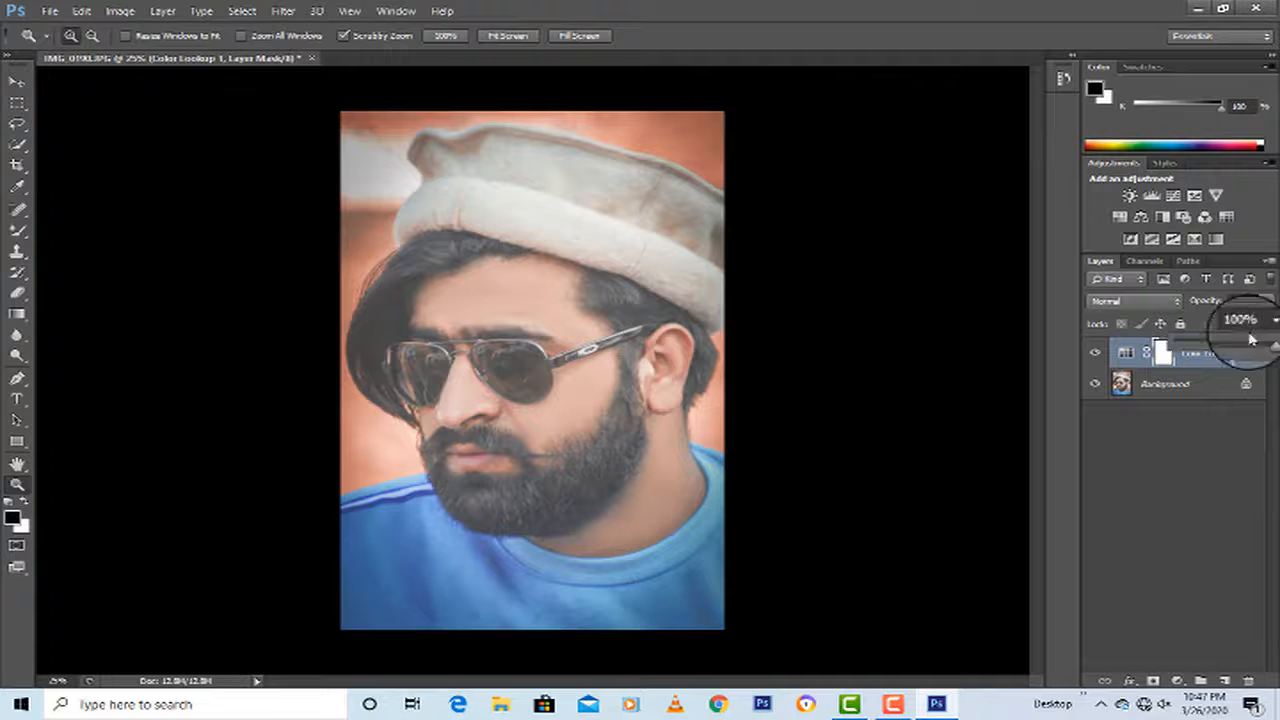
{"action": "left_click_drag", "start_coordinate": [1214, 338], "coordinate": [1237, 339]}
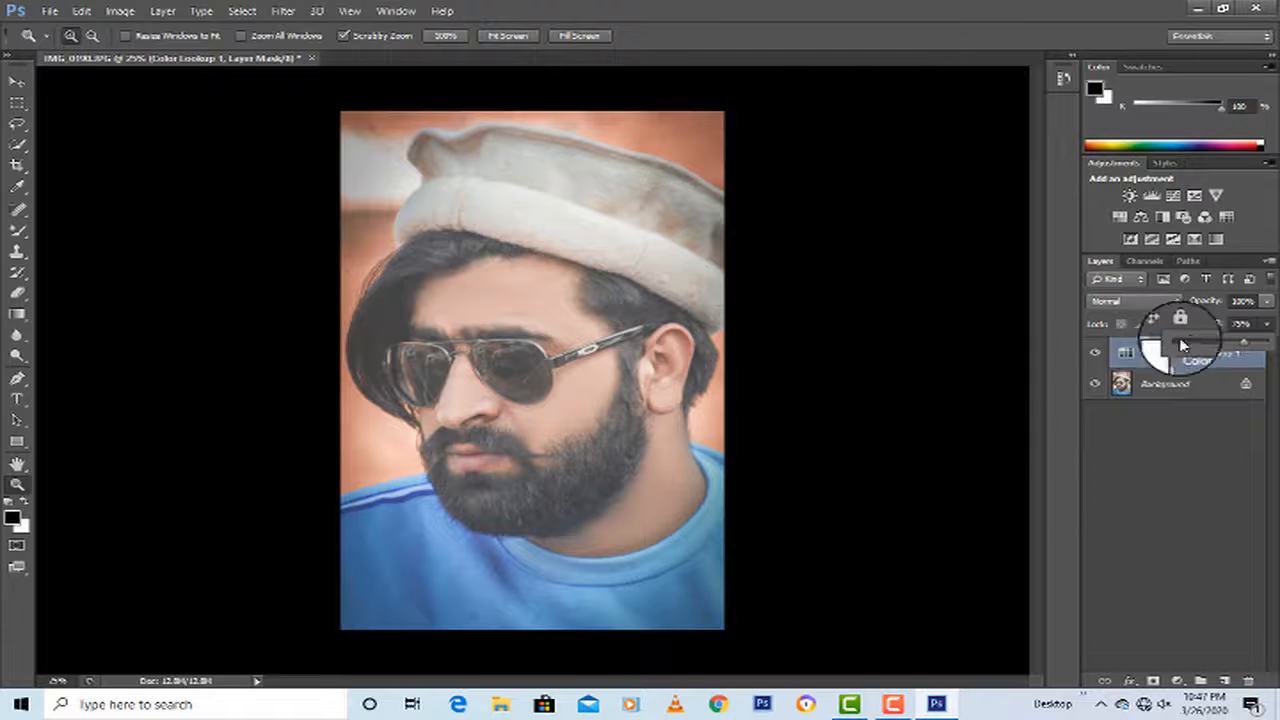
{"action": "left_click", "coordinate": [1213, 443]}
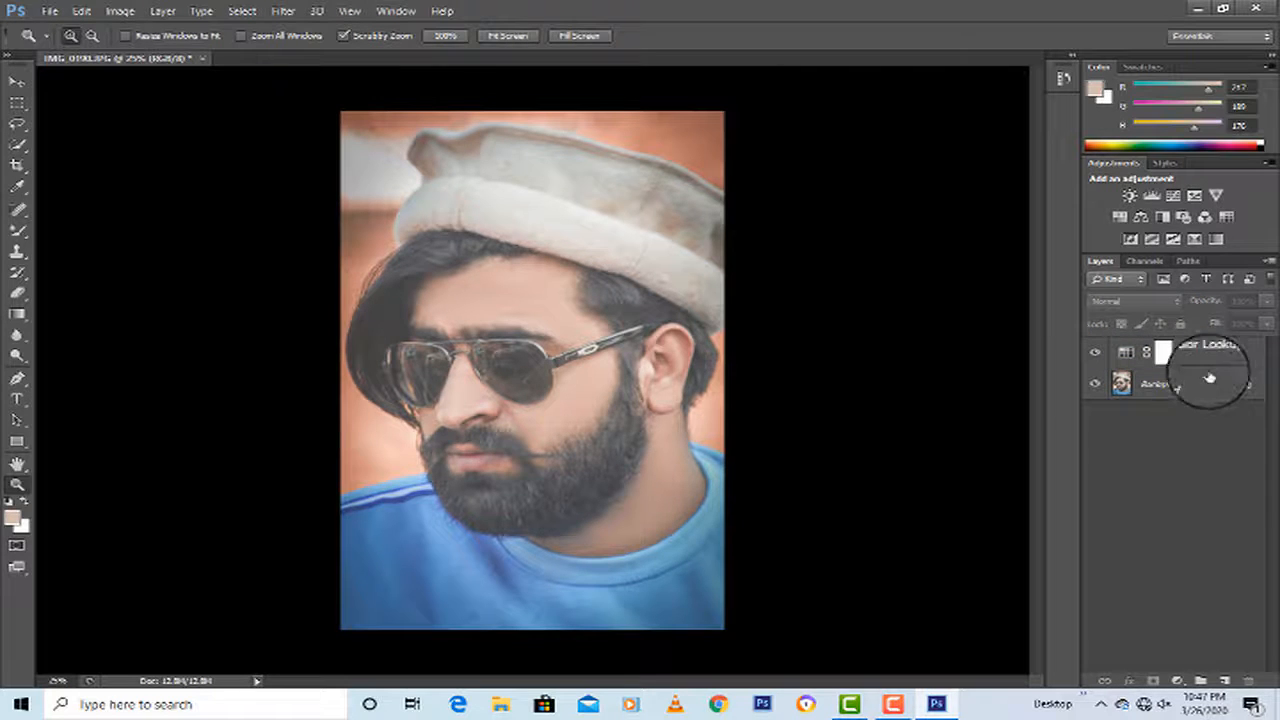
{"action": "left_click", "coordinate": [1163, 352]}
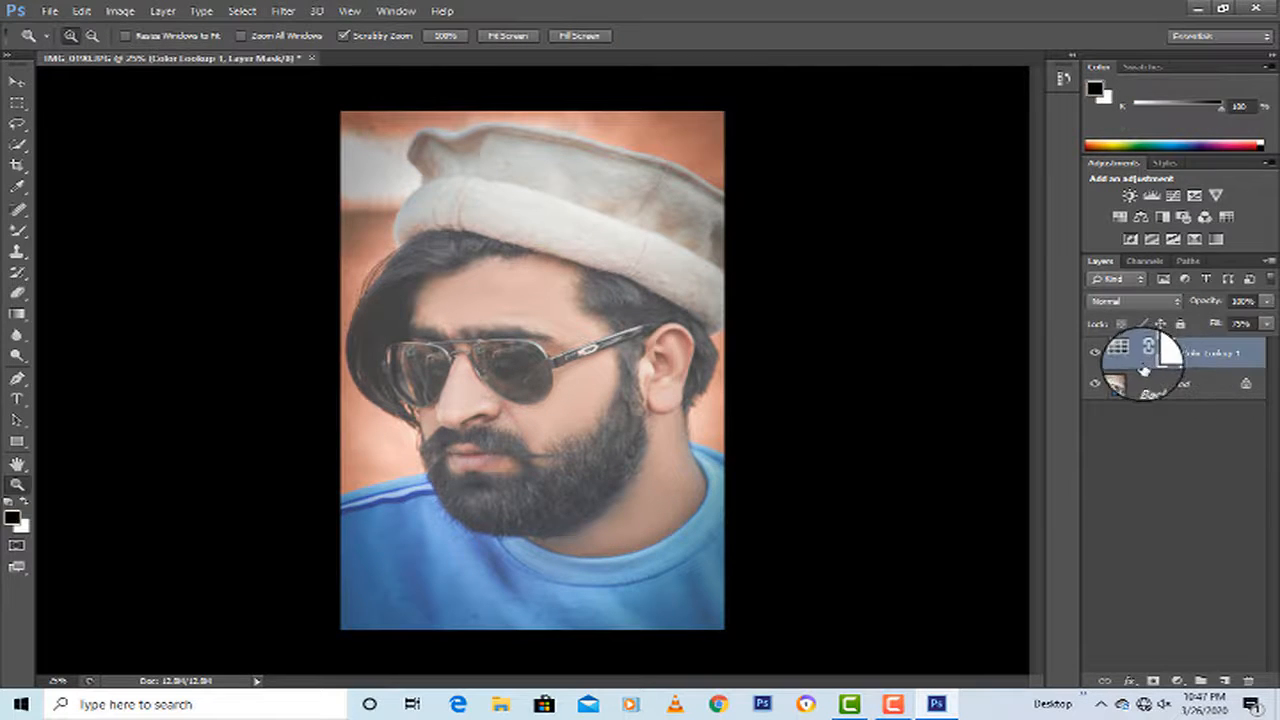
{"action": "key", "text": "Delete"}
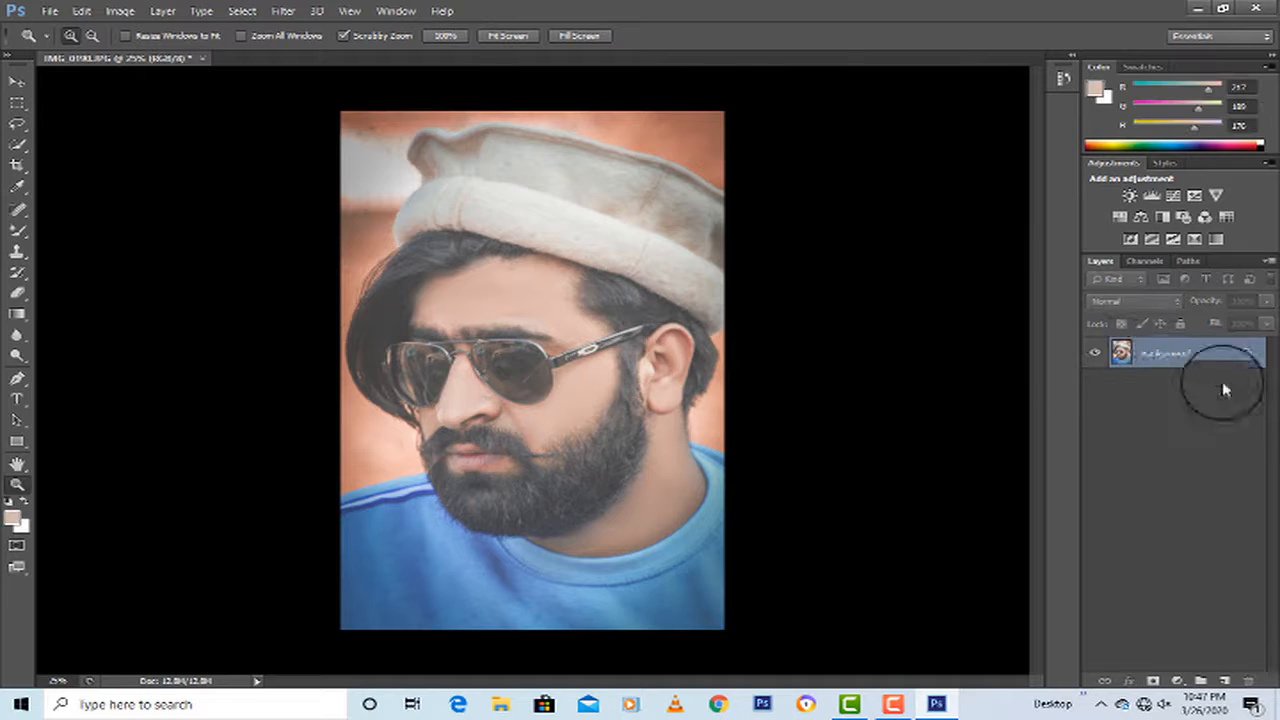
Add a Selective Color adjustment layer and set its Reds to Cyan -35%, Magenta +30% and Black -2%, with Yellow slightly reduced.
{"action": "left_click", "coordinate": [1197, 245]}
{"action": "left_click", "coordinate": [940, 417]}
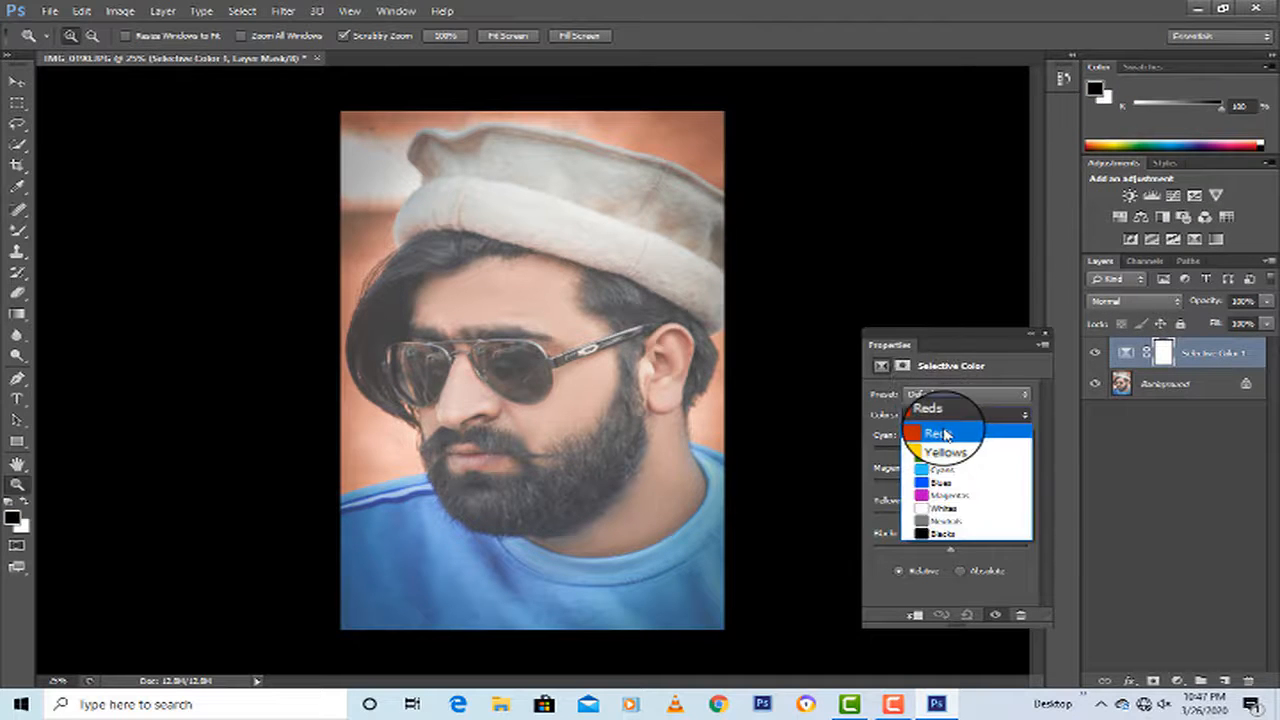
{"action": "left_click", "coordinate": [942, 422]}
{"action": "left_click_drag", "start_coordinate": [917, 462], "coordinate": [978, 500]}
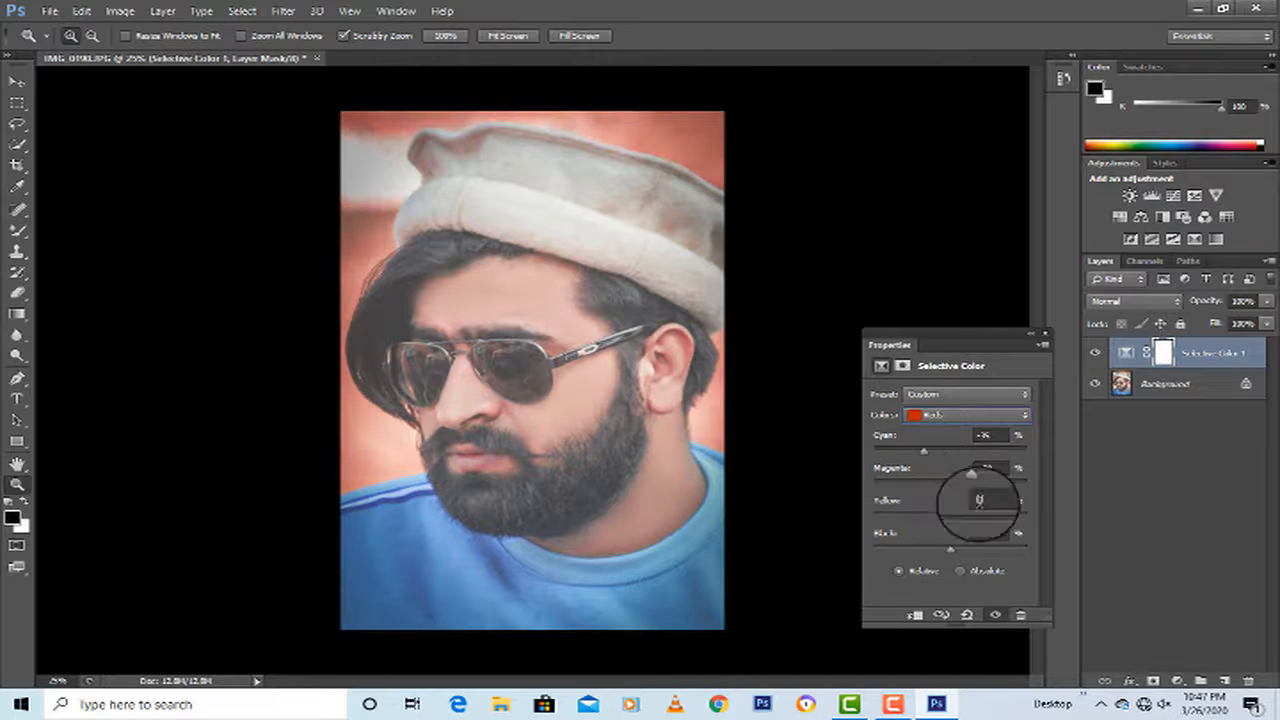
{"action": "left_click_drag", "start_coordinate": [912, 531], "coordinate": [951, 571]}
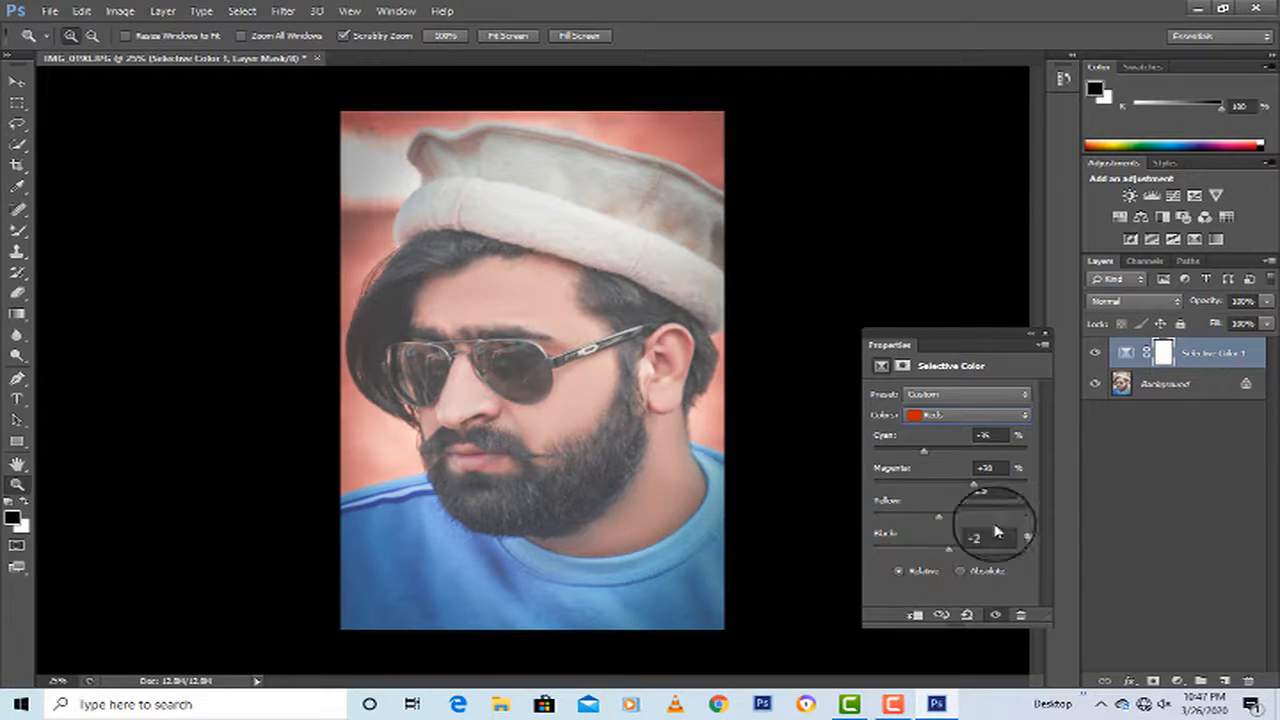
Set the Selective Color layer's Yellows to Cyan -28%, Magenta -28% and Yellow +16%.
{"action": "left_click", "coordinate": [945, 415]}
{"action": "left_click", "coordinate": [922, 358]}
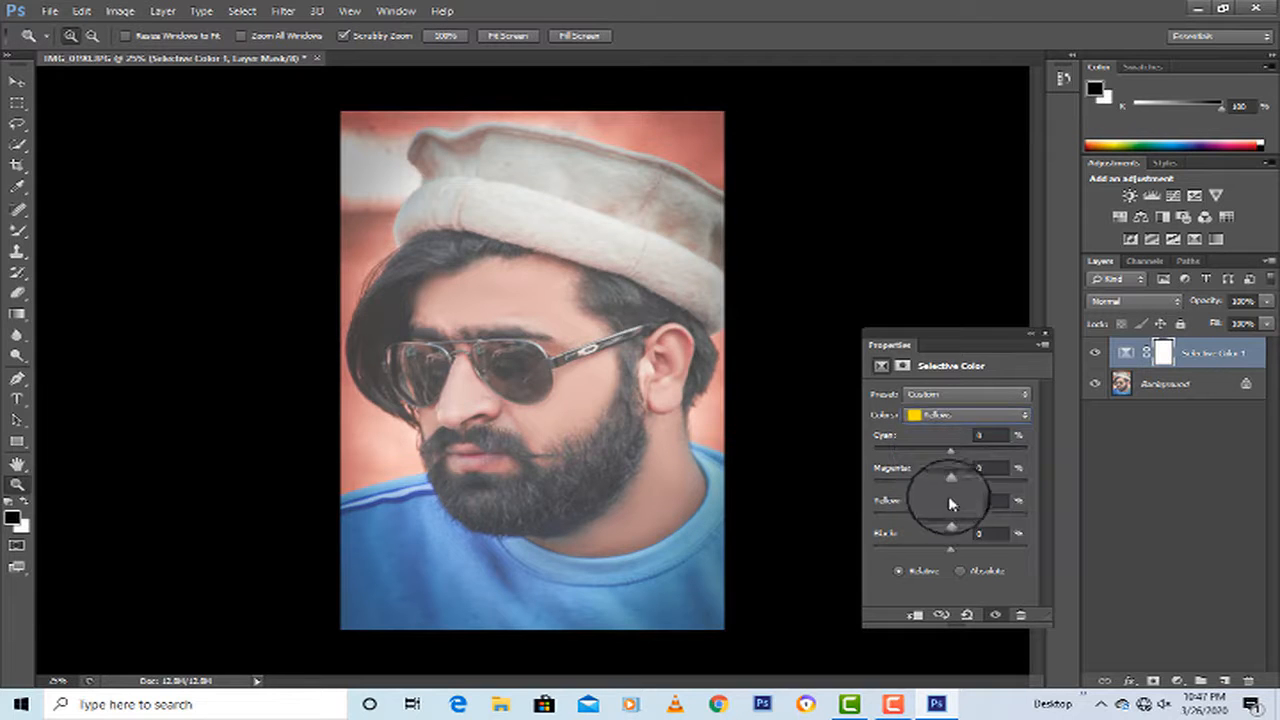
{"action": "left_click_drag", "start_coordinate": [942, 489], "coordinate": [967, 487]}
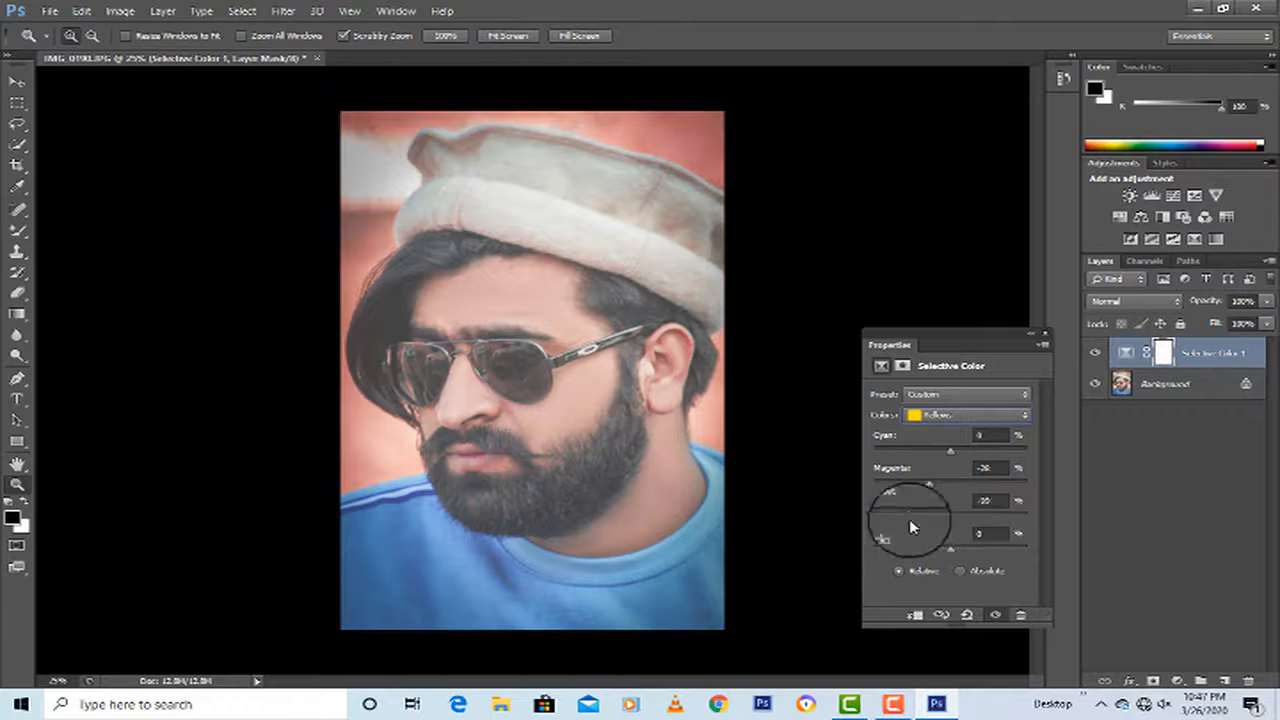
{"action": "left_click_drag", "start_coordinate": [912, 527], "coordinate": [1004, 519]}
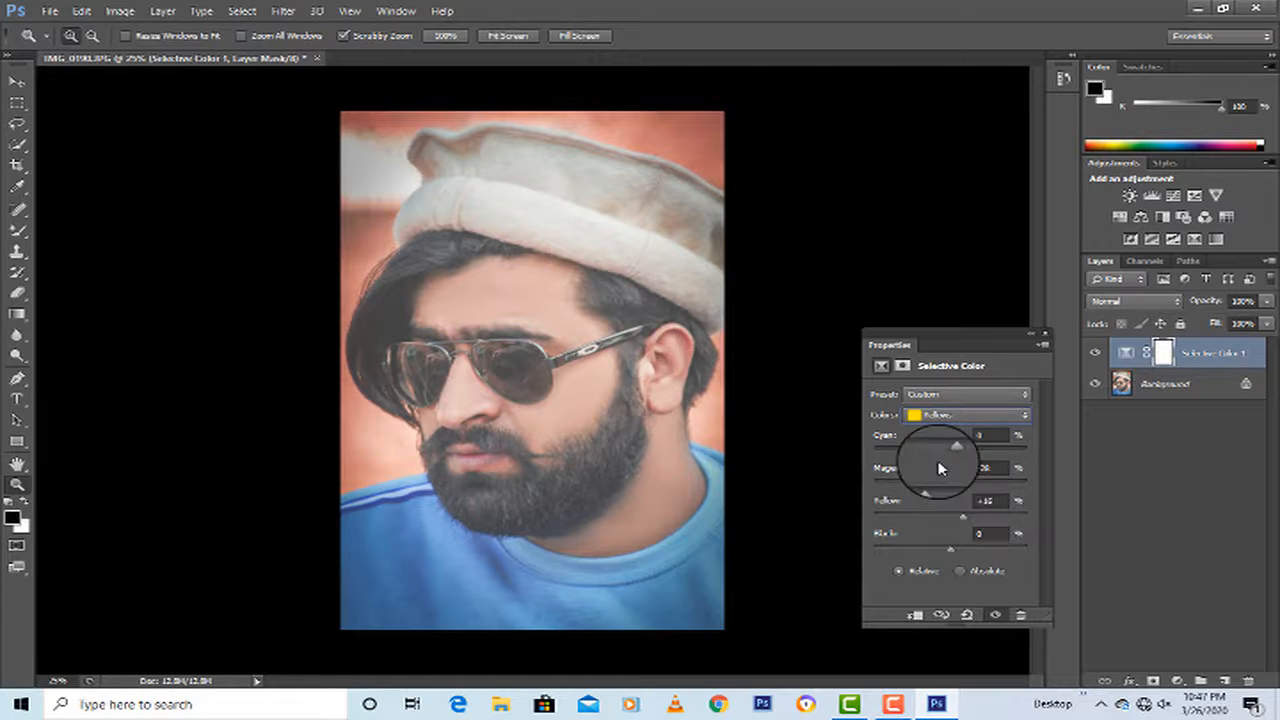
{"action": "mouse_move", "coordinate": [940, 456]}
{"action": "left_mouse_down"}
{"action": "mouse_move", "coordinate": [882, 457]}
{"action": "mouse_move", "coordinate": [1038, 458]}
{"action": "mouse_move", "coordinate": [924, 474]}
{"action": "left_mouse_up"}
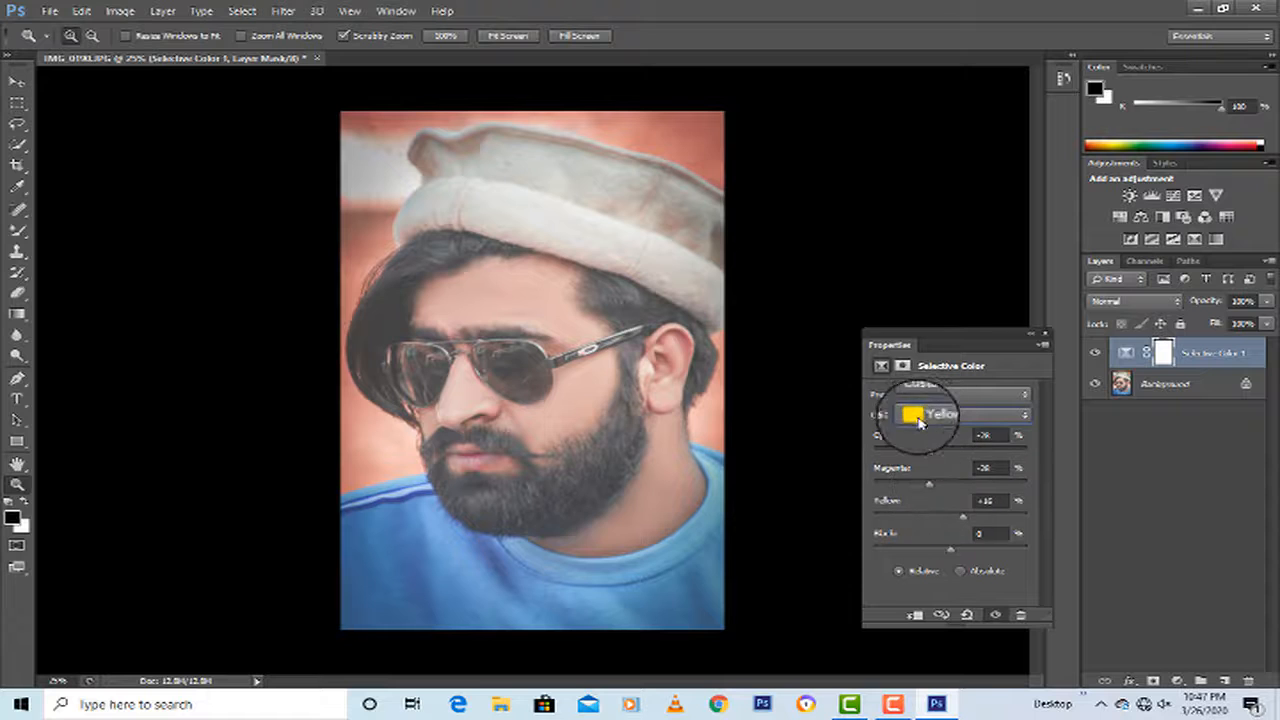
Set the Selective Color layer's Whites to Cyan +70% and Yellow +33%.
{"action": "left_click", "coordinate": [915, 414]}
{"action": "left_click", "coordinate": [940, 516]}
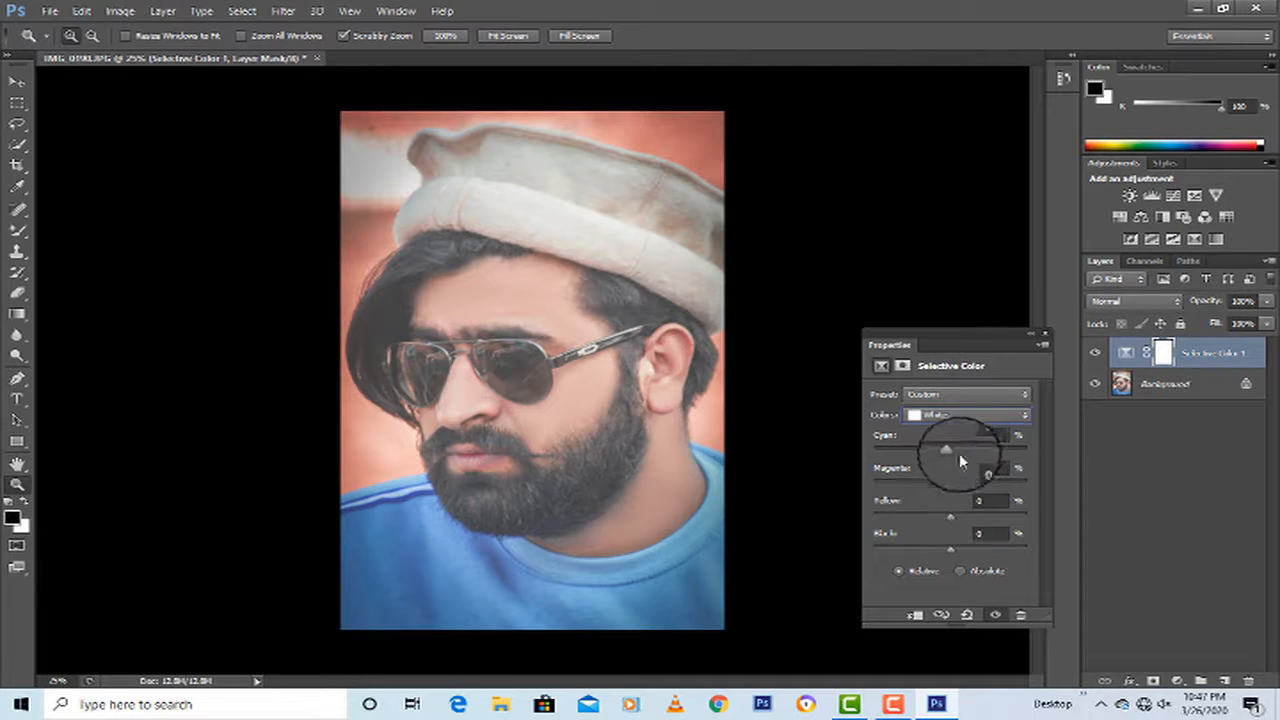
{"action": "left_click_drag", "start_coordinate": [959, 455], "coordinate": [1006, 466]}
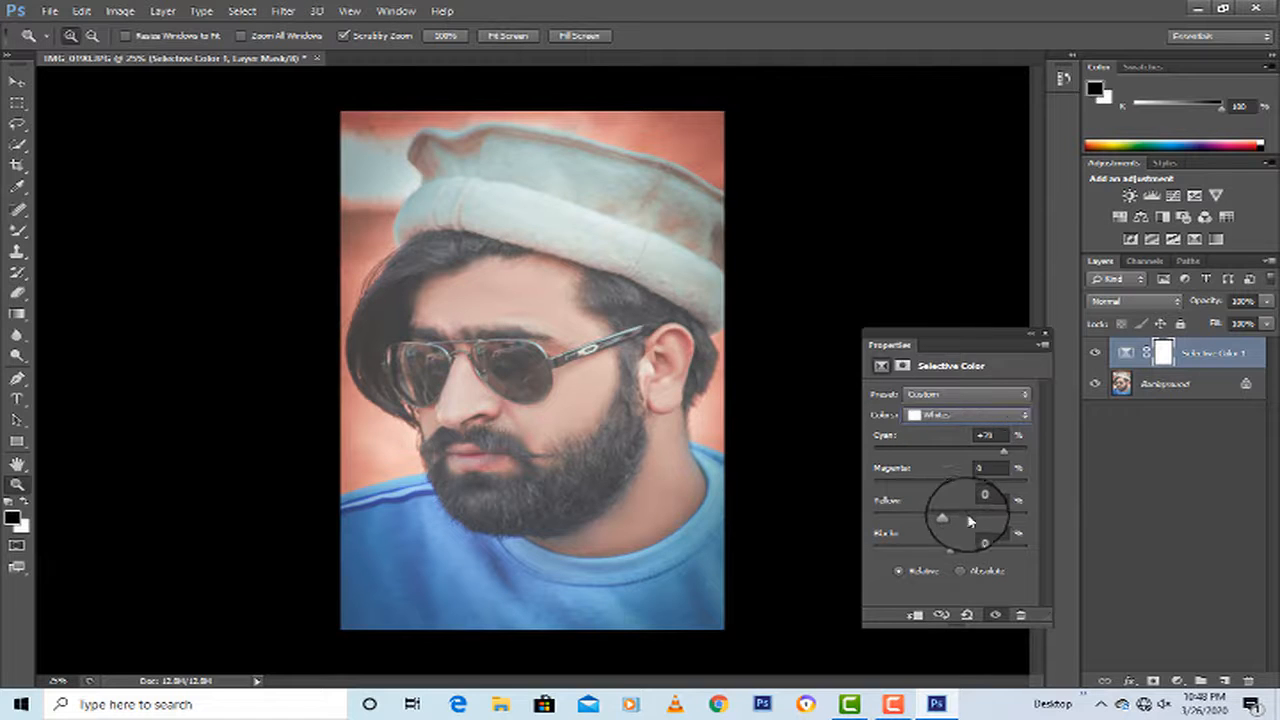
{"action": "left_click_drag", "start_coordinate": [903, 527], "coordinate": [978, 528]}
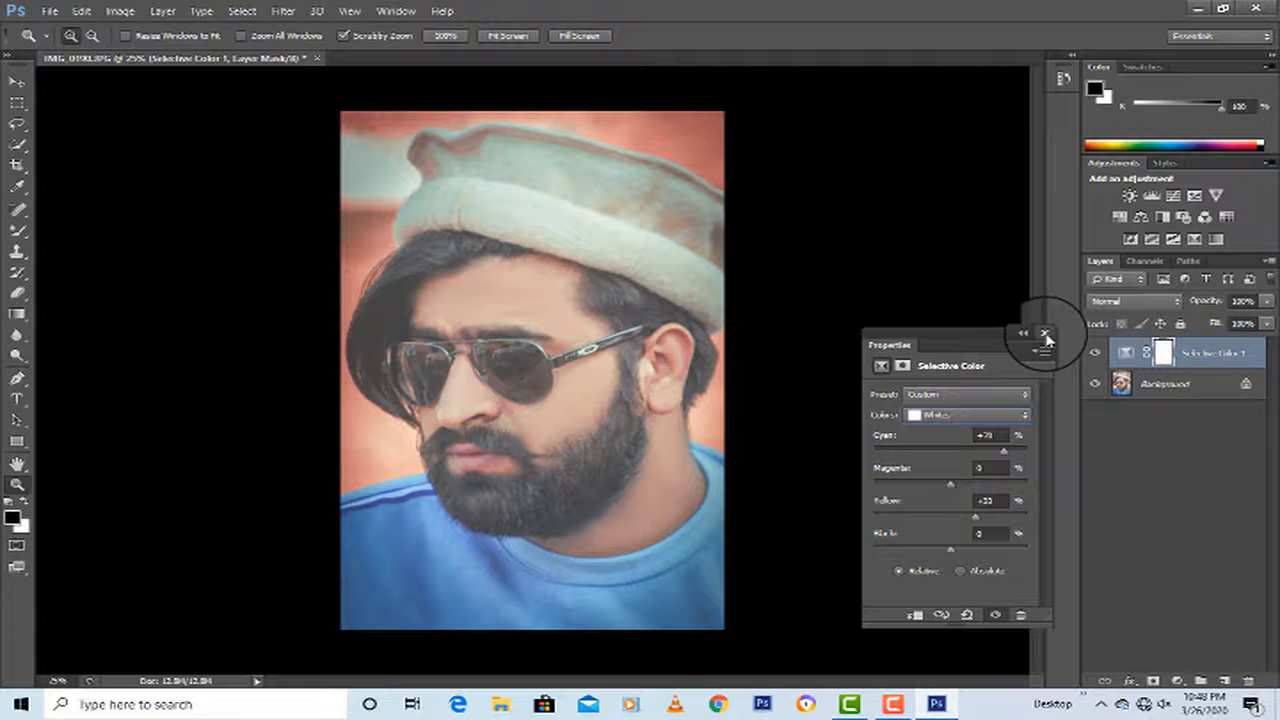
{"action": "left_click", "coordinate": [1044, 333]}
{"action": "left_click", "coordinate": [283, 11]}
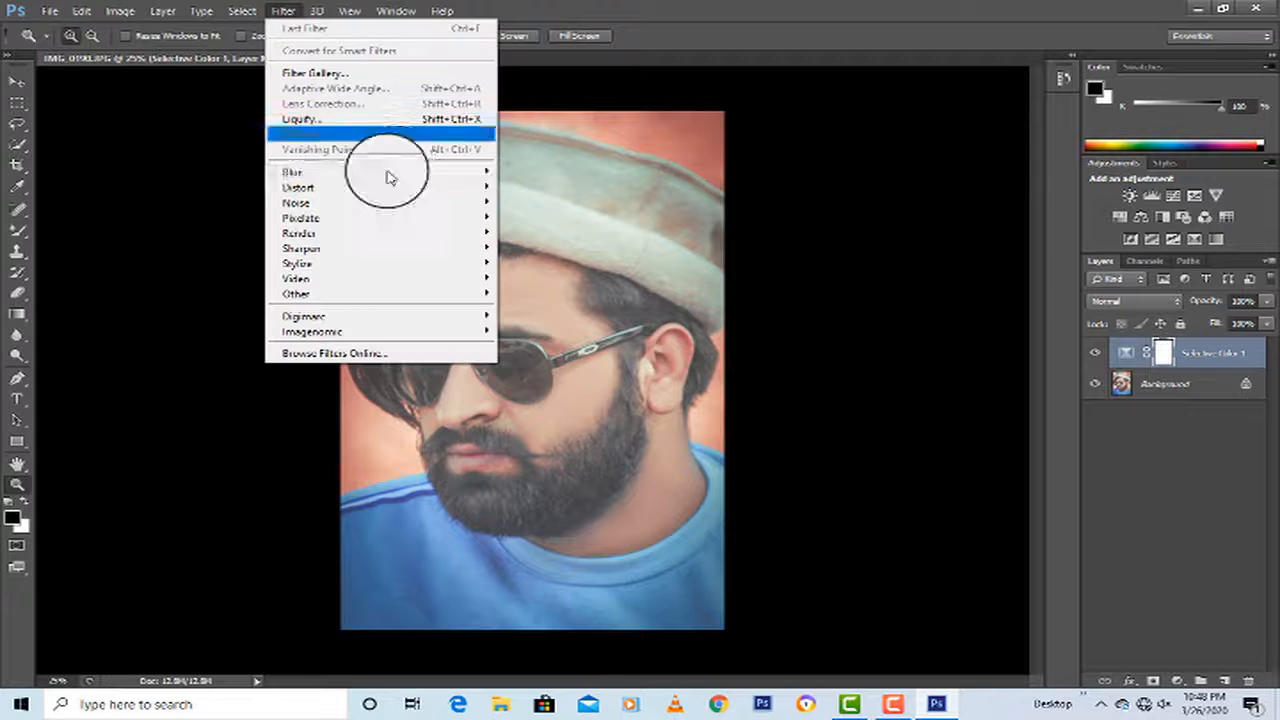
{"action": "left_click", "coordinate": [381, 118]}
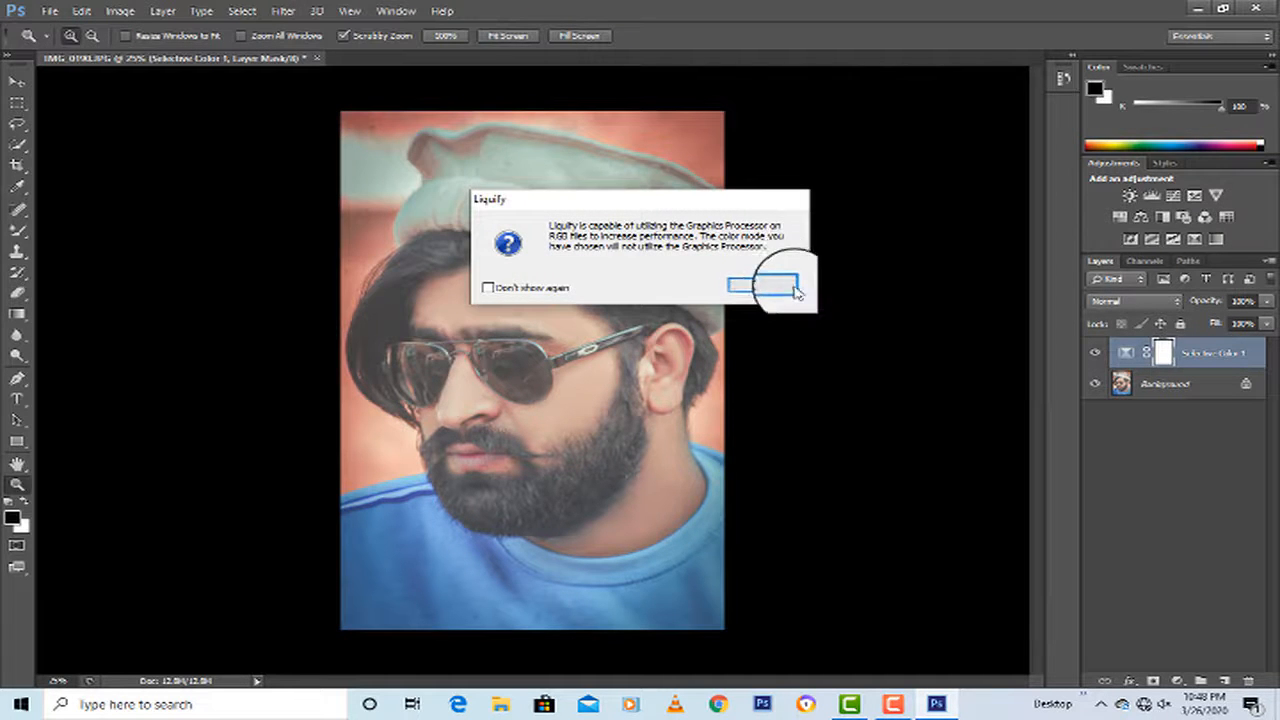
{"action": "left_click", "coordinate": [790, 287]}
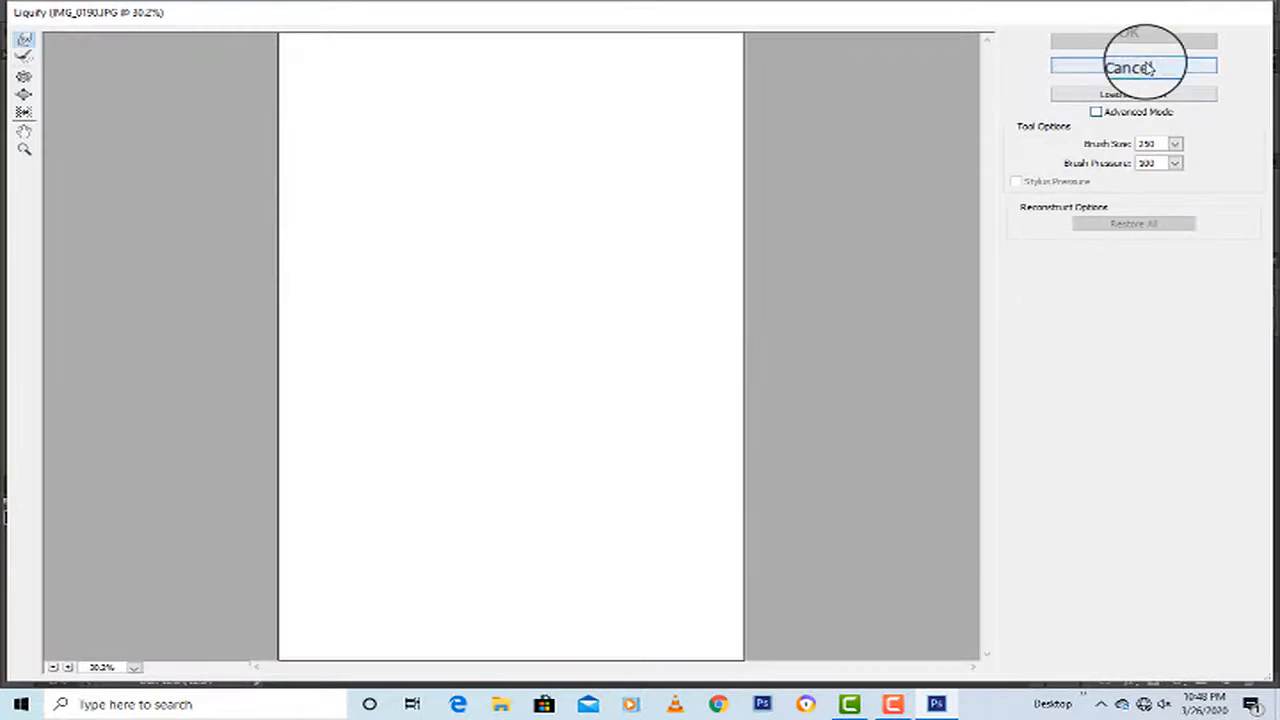
{"action": "left_click", "coordinate": [1150, 68]}
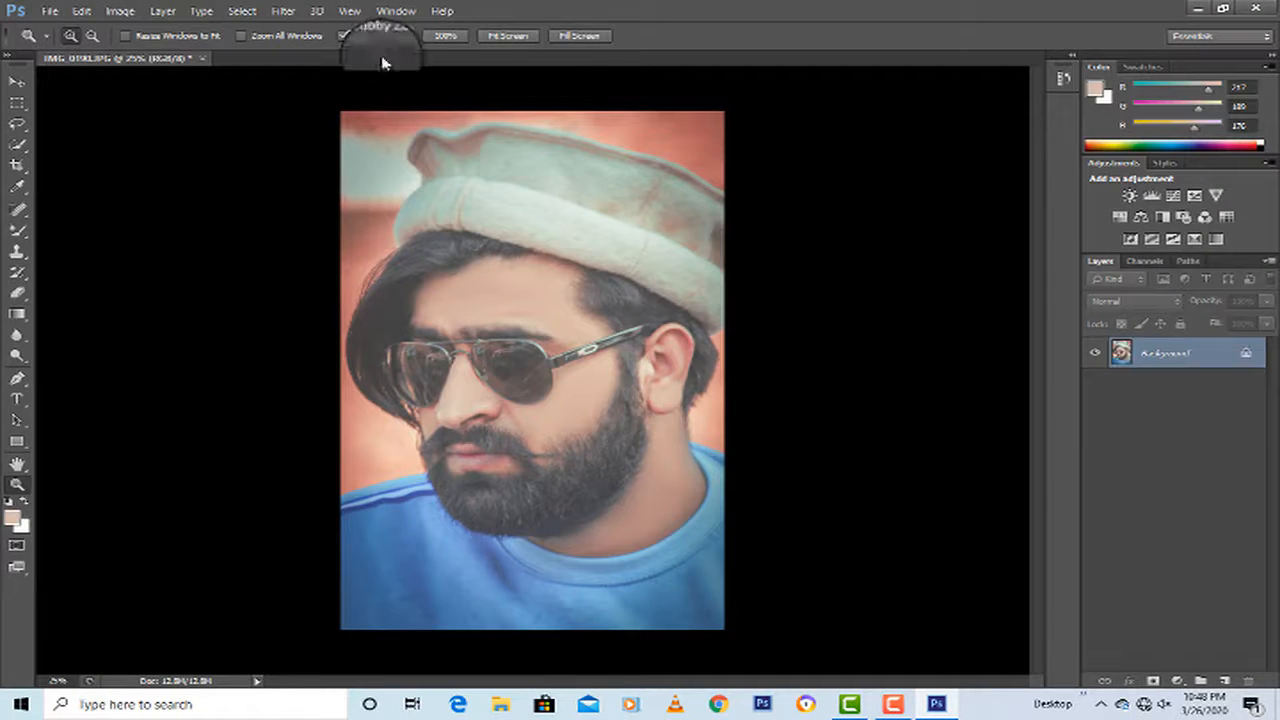
Open the Background in Liquify and reshape the lower beard, stretching the chin downward with brush sizes 600 and 400.
{"action": "left_click", "coordinate": [284, 11]}
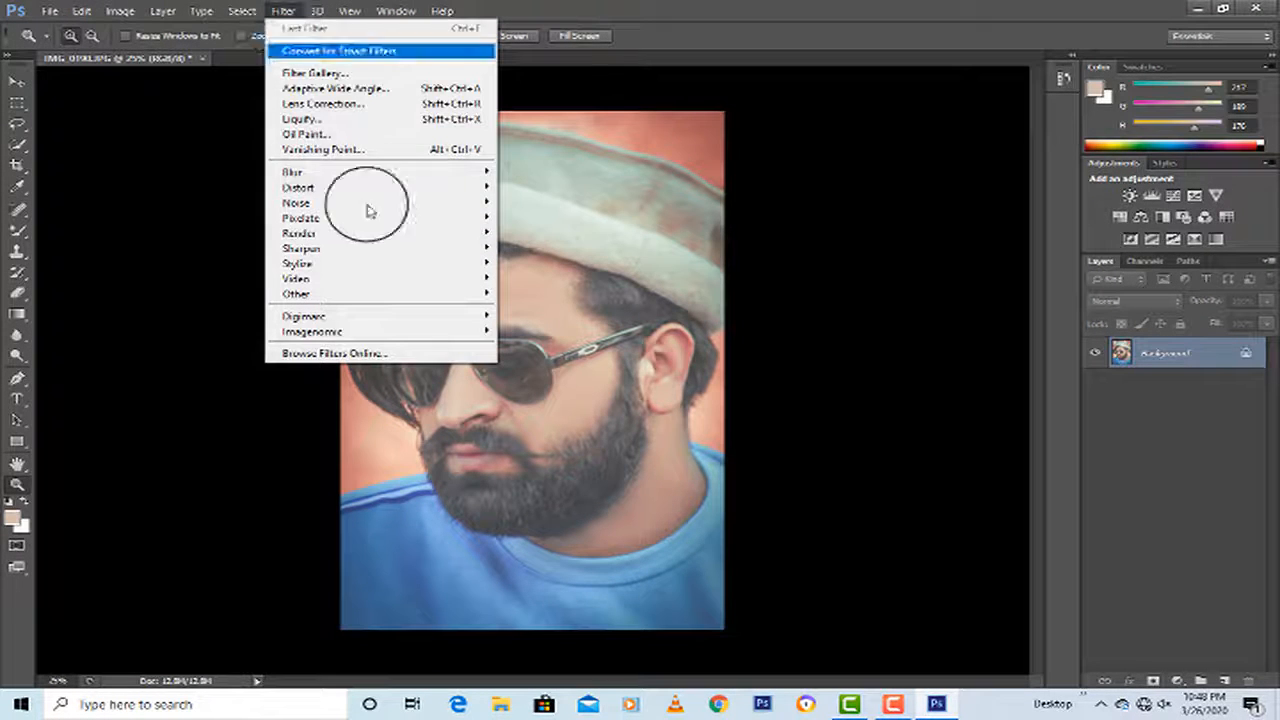
{"action": "left_click", "coordinate": [362, 121]}
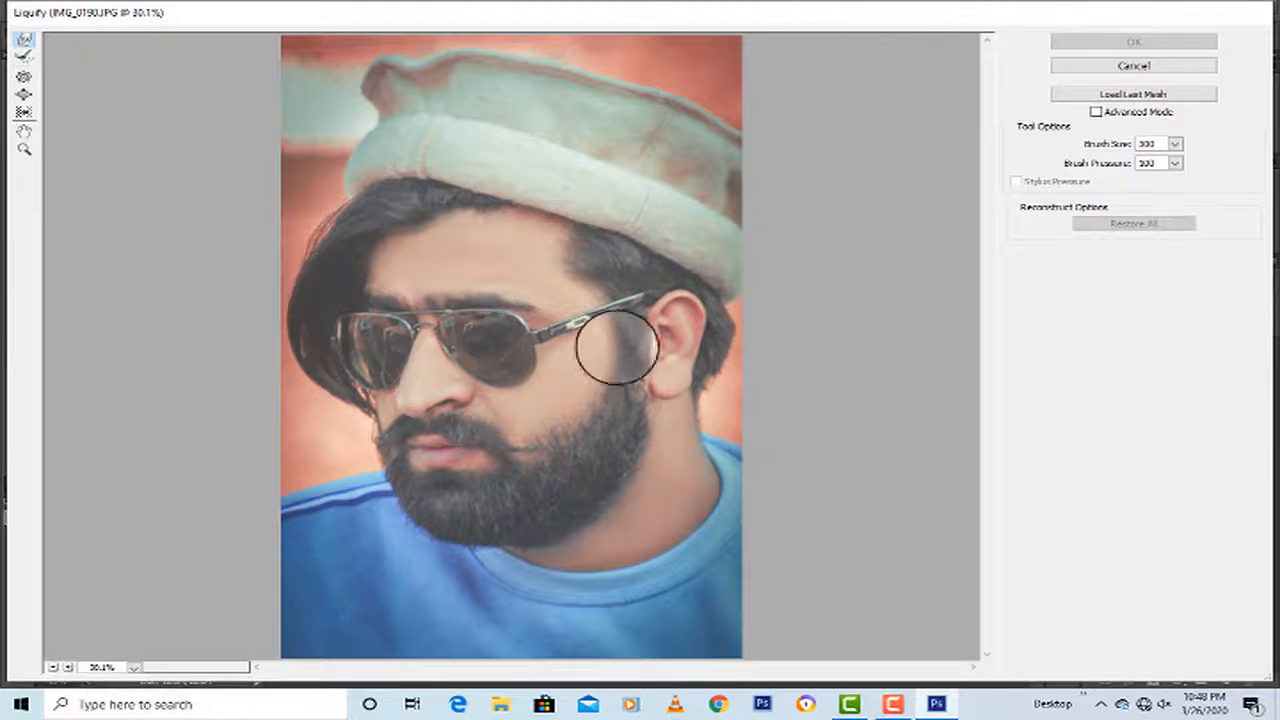
{"action": "key", "text": "bracketright"}
{"action": "key", "text": "bracketright"}
{"action": "key", "text": "bracketright"}
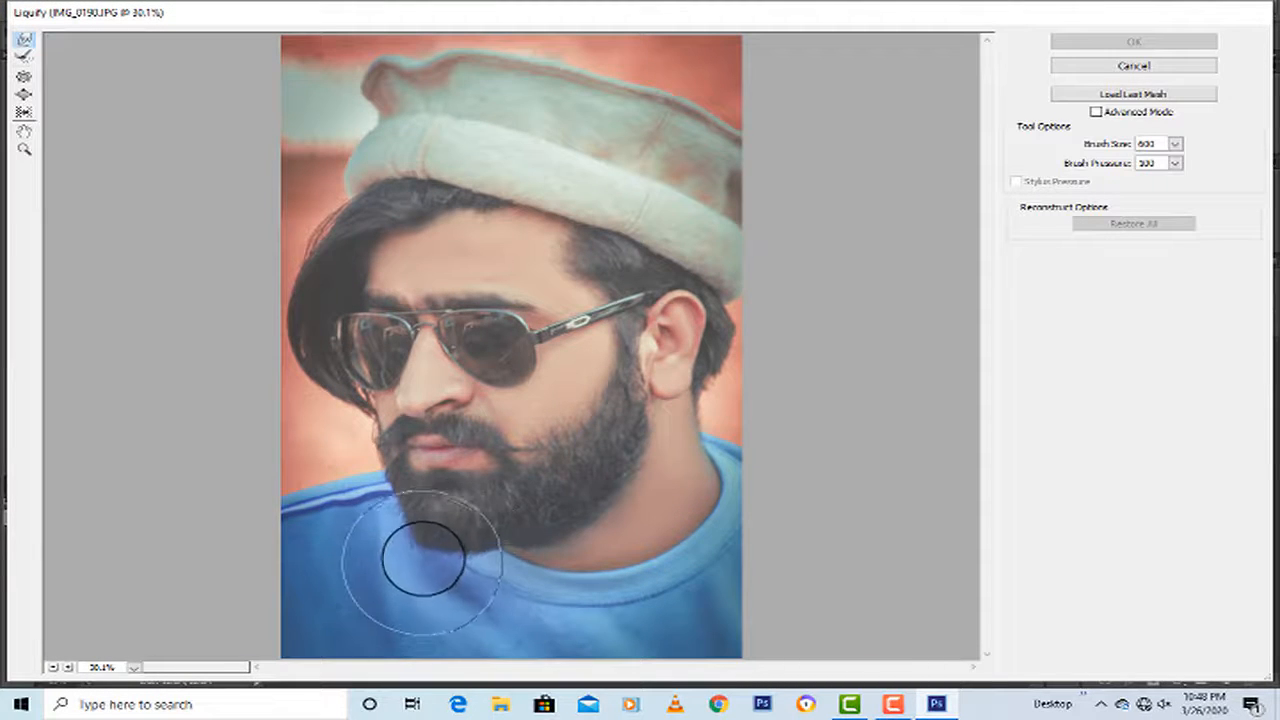
{"action": "left_click_drag", "start_coordinate": [423, 558], "coordinate": [422, 562]}
{"action": "key", "text": "bracketleft"}
{"action": "key", "text": "bracketleft"}
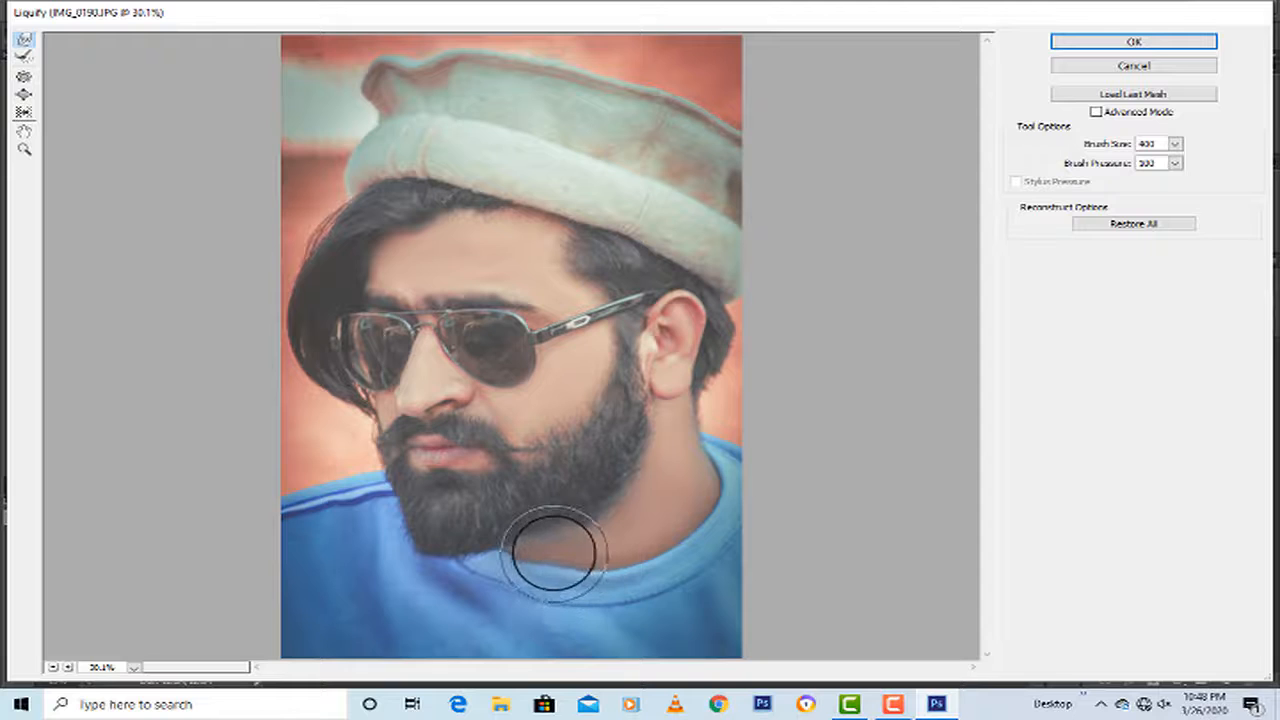
{"action": "mouse_move", "coordinate": [555, 550]}
{"action": "left_mouse_down"}
{"action": "mouse_move", "coordinate": [506, 520]}
{"action": "mouse_move", "coordinate": [500, 500]}
{"action": "mouse_move", "coordinate": [495, 525]}
{"action": "left_mouse_up"}
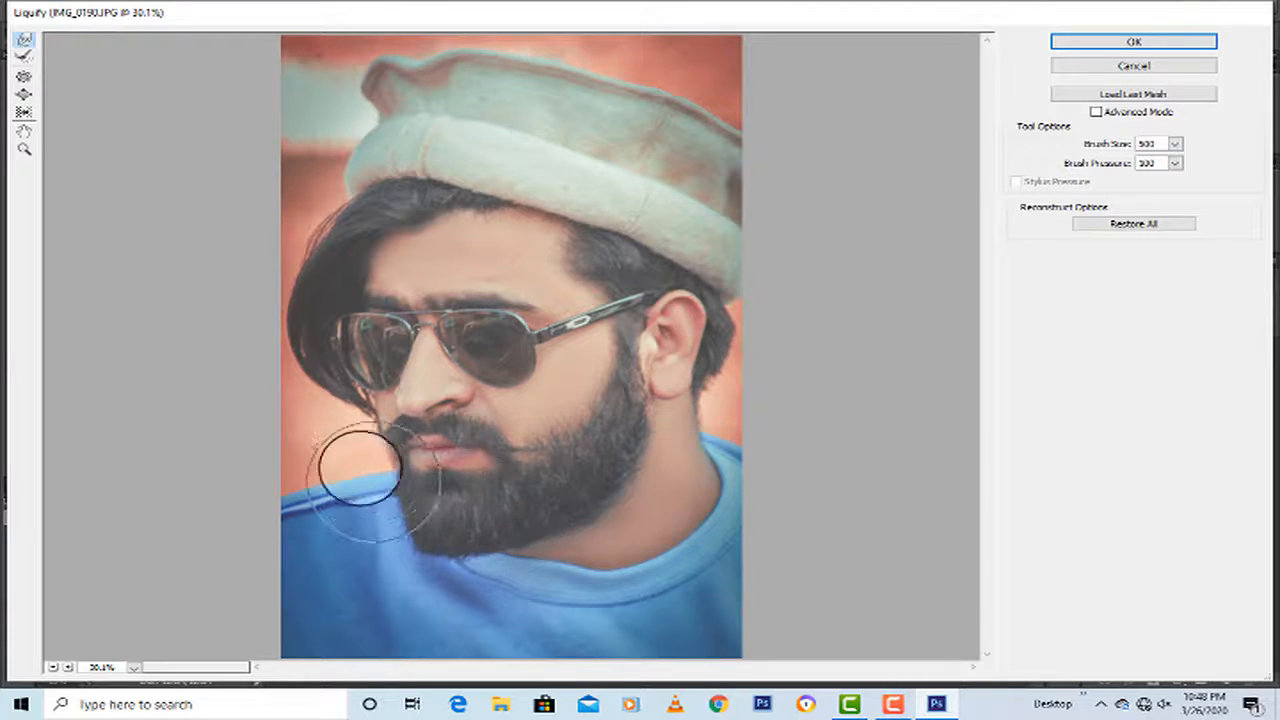
Enlarge the Liquify brush step by step to about 1100 and push the front edge of the hat's brim outward.
{"action": "key", "text": "bracketright"}
{"action": "key", "text": "bracketright"}
{"action": "key", "text": "bracketright"}
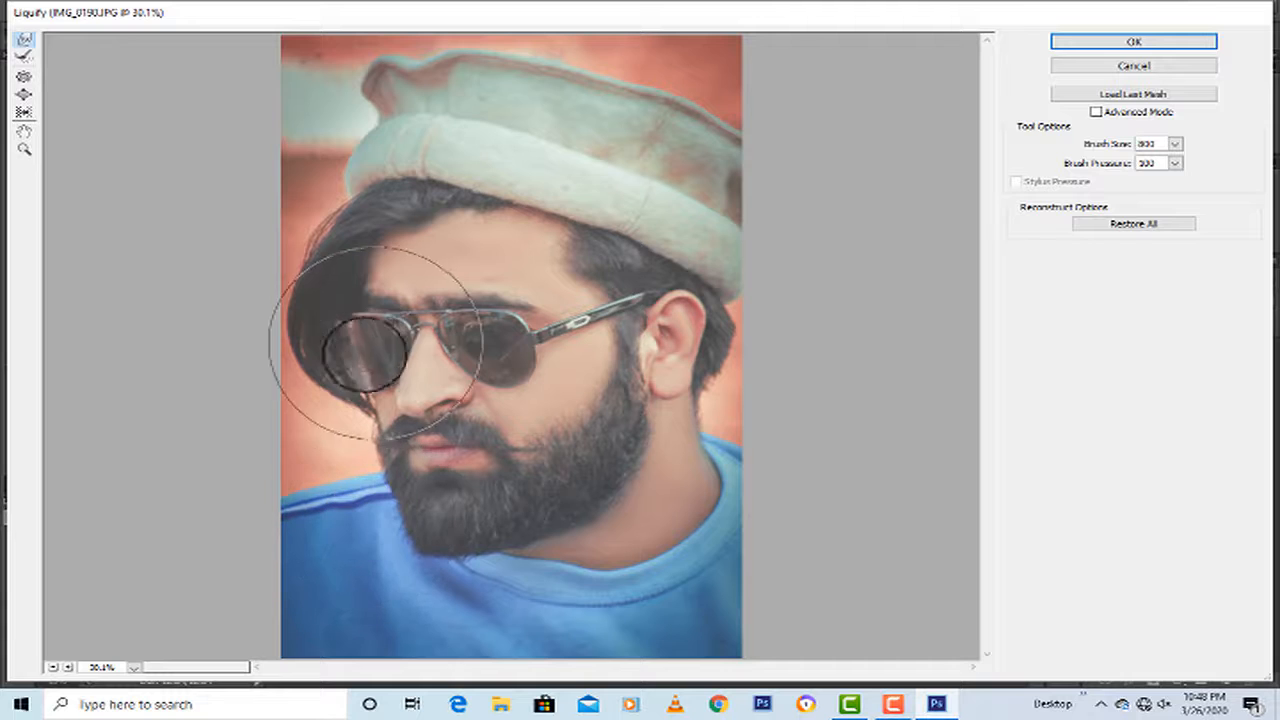
{"action": "key", "text": "bracketright"}
{"action": "key", "text": "bracketright"}
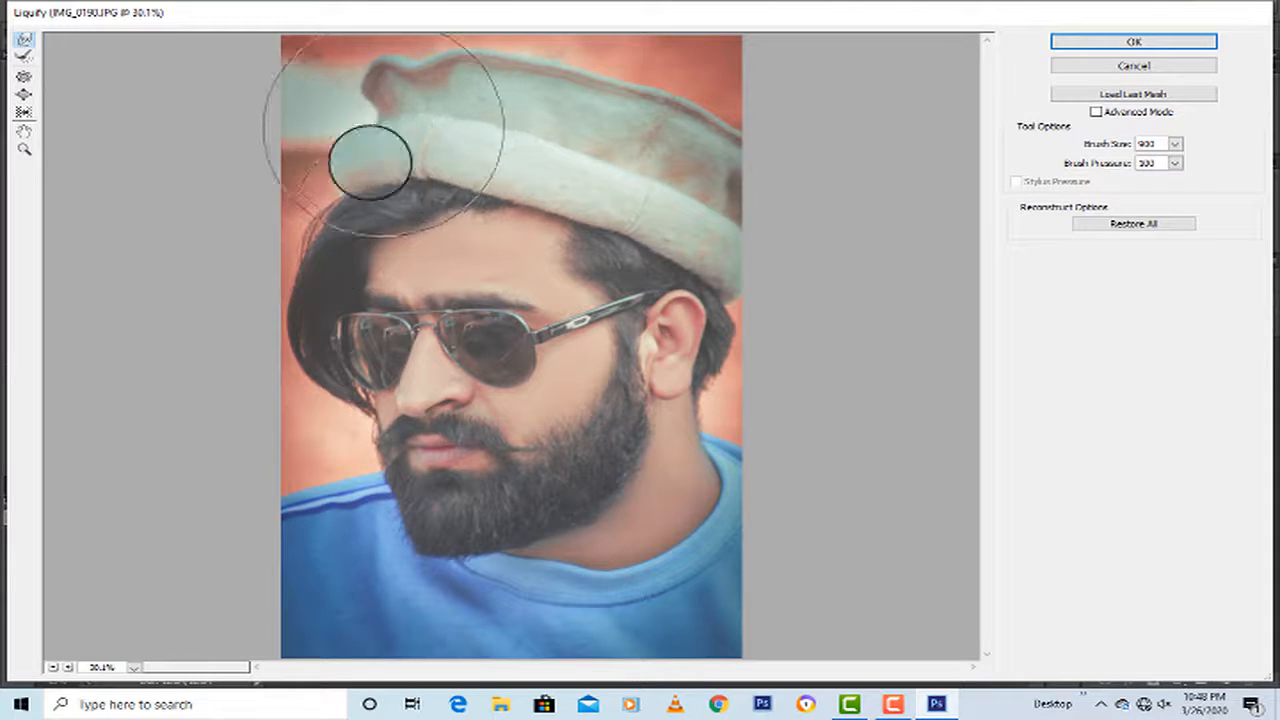
{"action": "key", "text": "bracketright"}
{"action": "key", "text": "bracketright"}
{"action": "key", "text": "bracketright"}
{"action": "key", "text": "bracketright"}
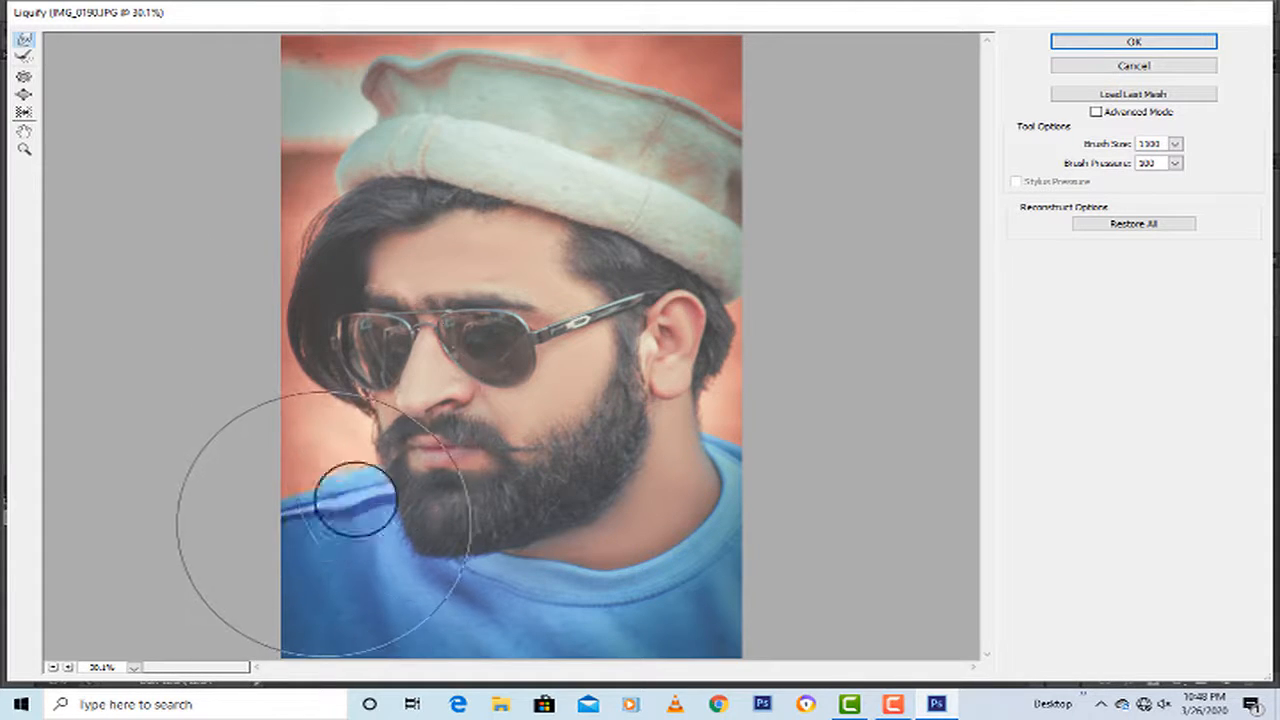
Refine the outline of the hair and hat with Liquify brush sizes from 700 to 1000, and apply the filter.
{"action": "key", "text": "bracketleft"}
{"action": "key", "text": "bracketleft"}
{"action": "key", "text": "bracketleft"}
{"action": "key", "text": "bracketleft"}
{"action": "key", "text": "bracketleft"}
{"action": "key", "text": "bracketleft"}
{"action": "key", "text": "bracketleft"}
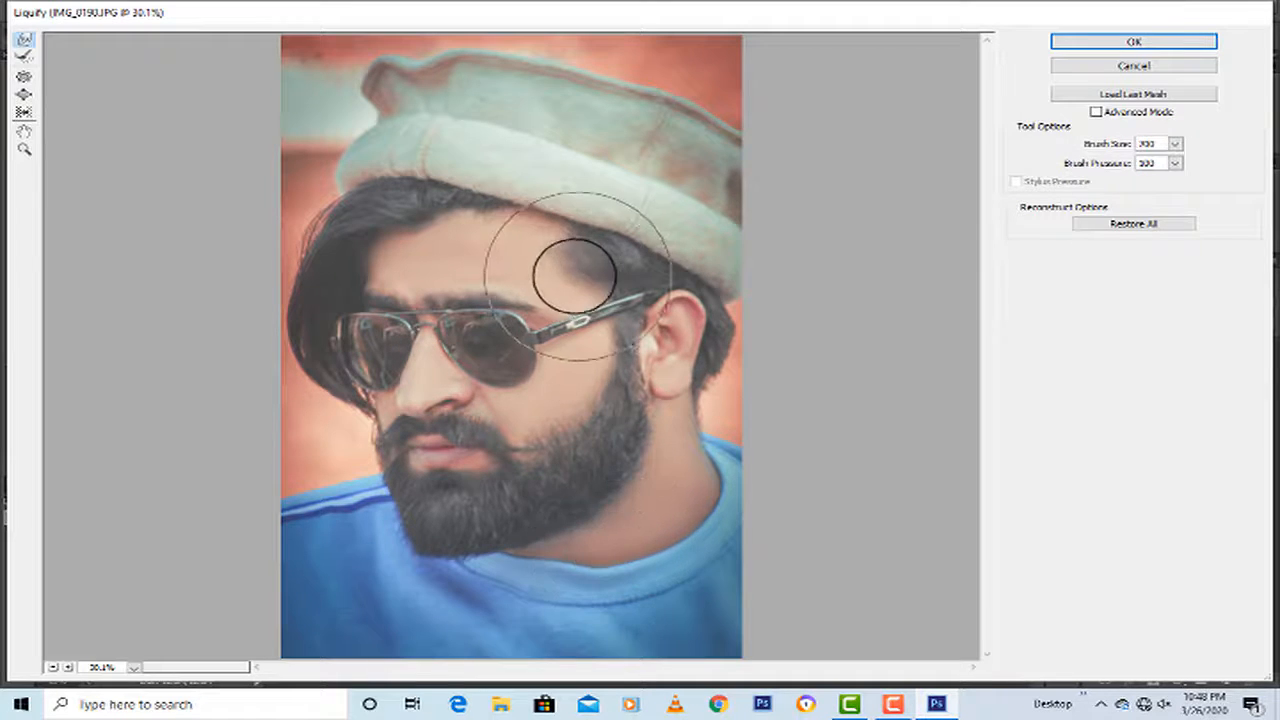
{"action": "key", "text": "bracketright"}
{"action": "key", "text": "bracketright"}
{"action": "key", "text": "bracketright"}
{"action": "key", "text": "bracketright"}
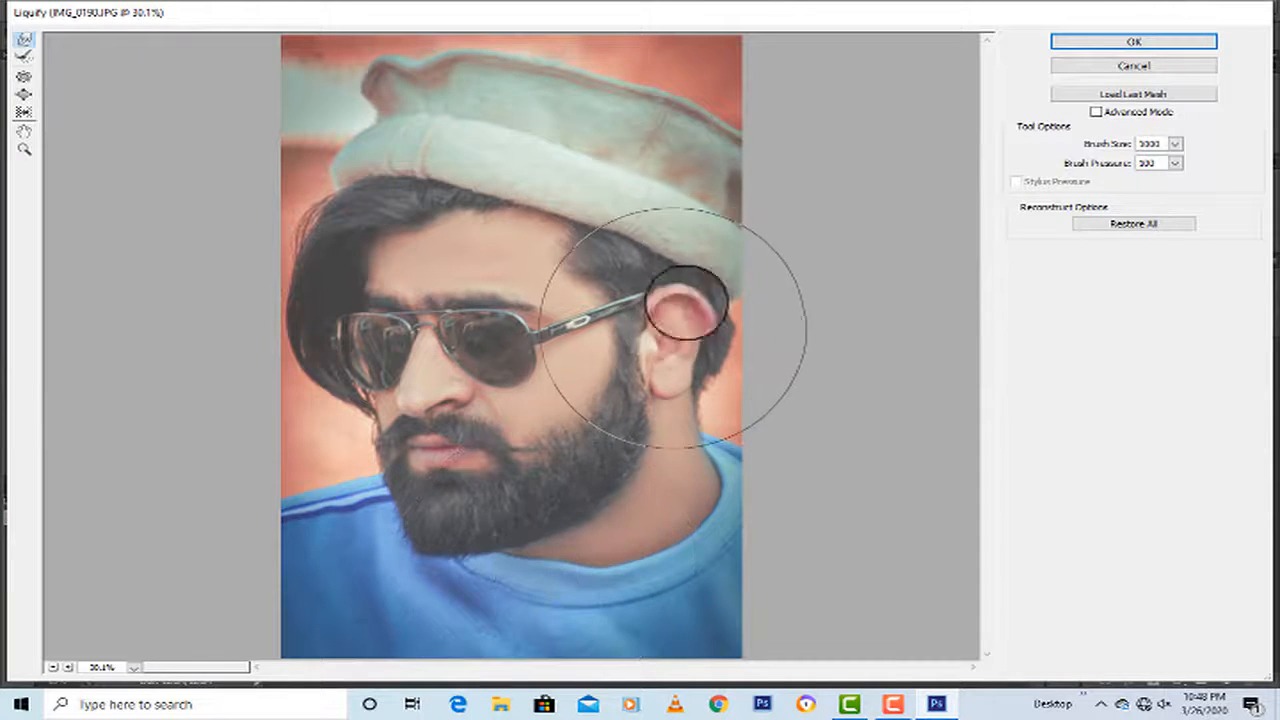
{"action": "left_click", "coordinate": [1133, 41]}
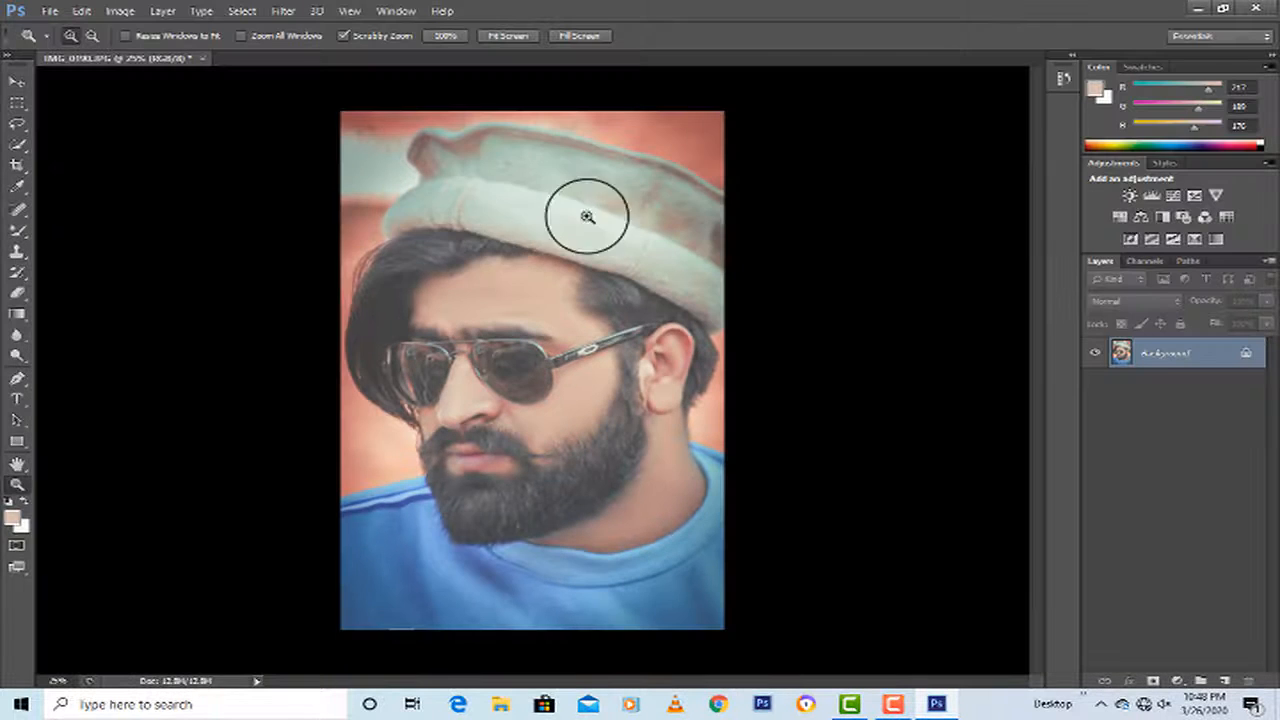
Add a Photo Filter adjustment layer using the Emerald filter.
{"action": "left_click", "coordinate": [1183, 216]}
{"action": "left_click", "coordinate": [990, 397]}
{"action": "left_click", "coordinate": [975, 414]}
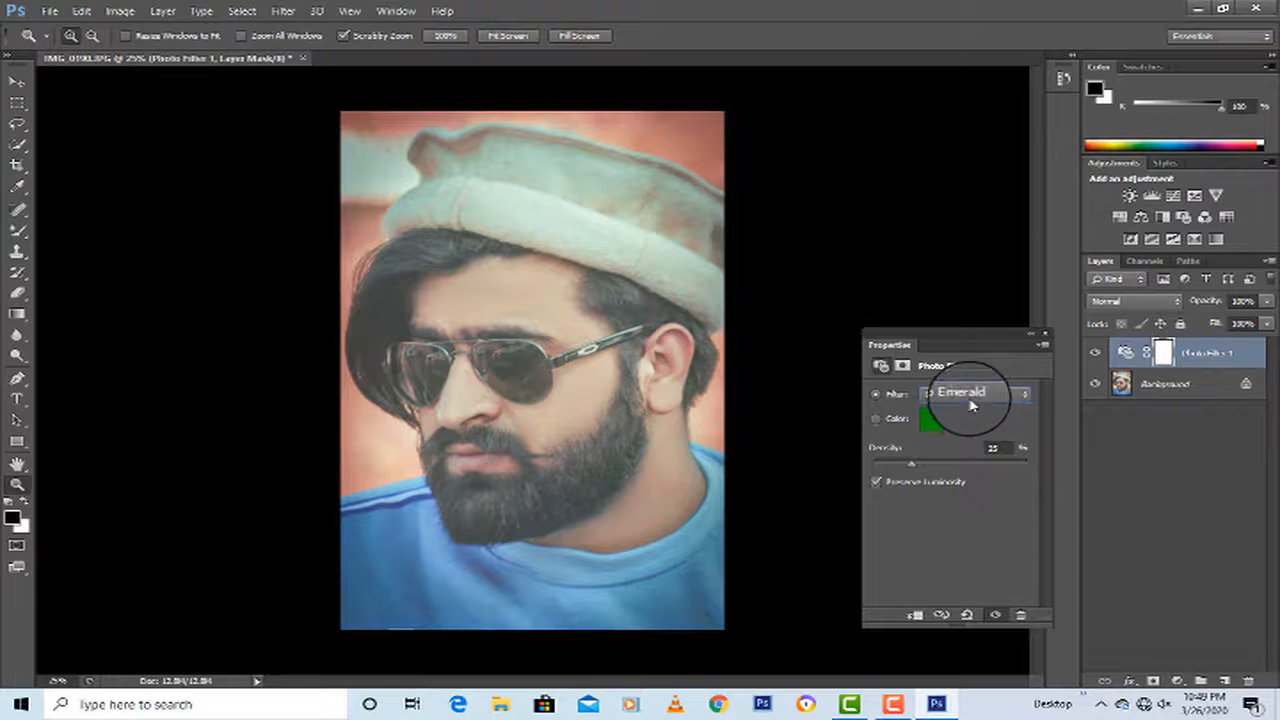
{"action": "left_click", "coordinate": [1045, 335]}
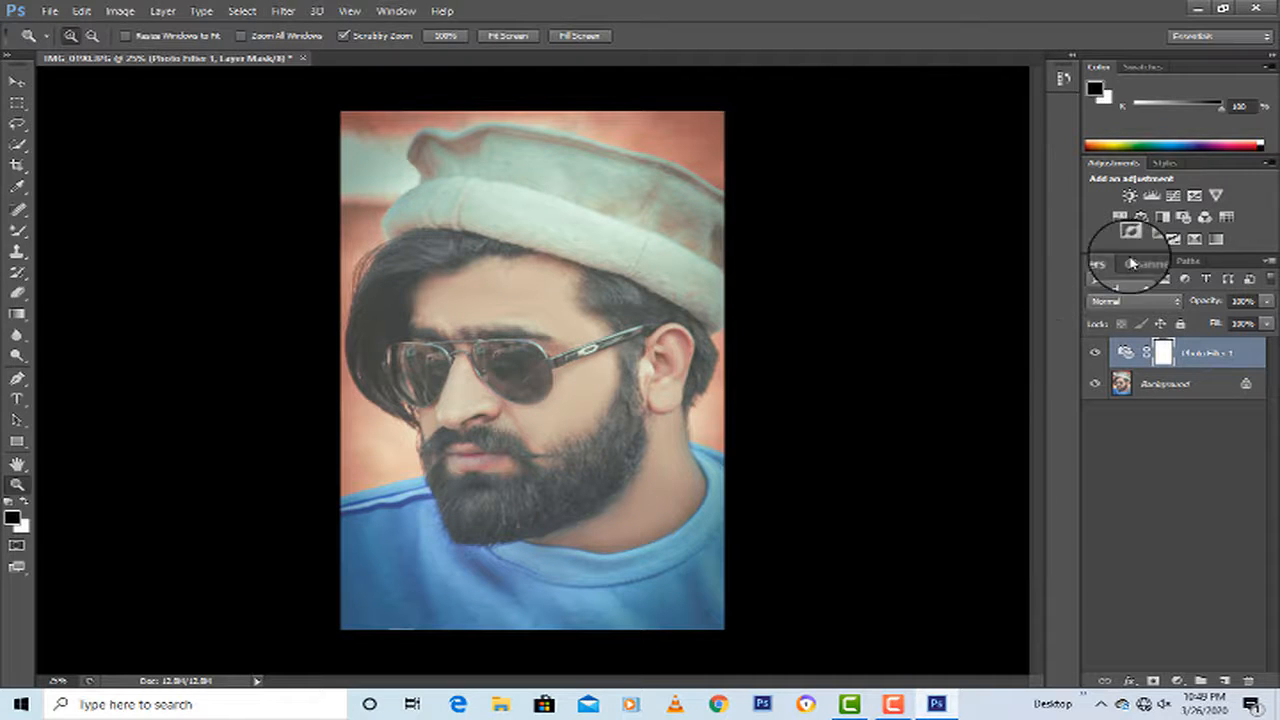
Add a Selective Color layer above the Photo Filter and set its Reds to Cyan -17%, Magenta +6% and Black -13%.
{"action": "left_click", "coordinate": [1193, 239]}
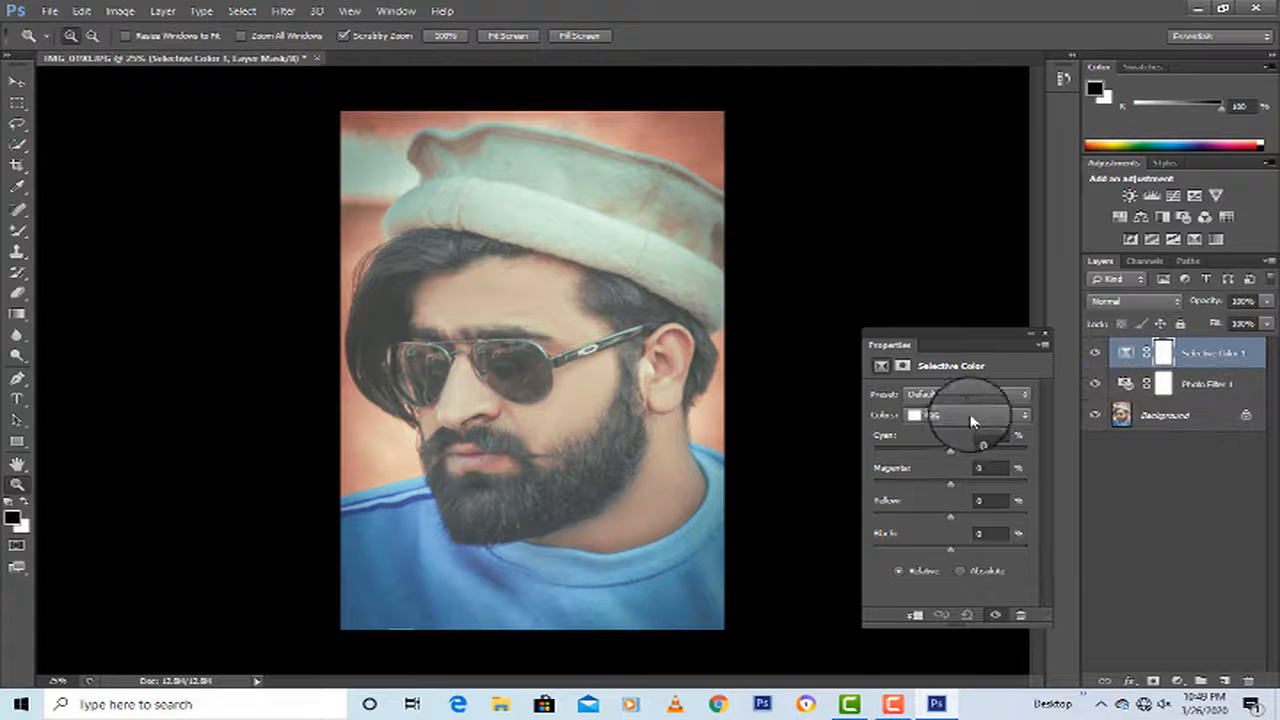
{"action": "left_click", "coordinate": [968, 414]}
{"action": "left_click", "coordinate": [945, 428]}
{"action": "mouse_move", "coordinate": [945, 553]}
{"action": "left_mouse_down"}
{"action": "mouse_move", "coordinate": [908, 543]}
{"action": "mouse_move", "coordinate": [943, 537]}
{"action": "mouse_move", "coordinate": [940, 567]}
{"action": "left_mouse_up"}
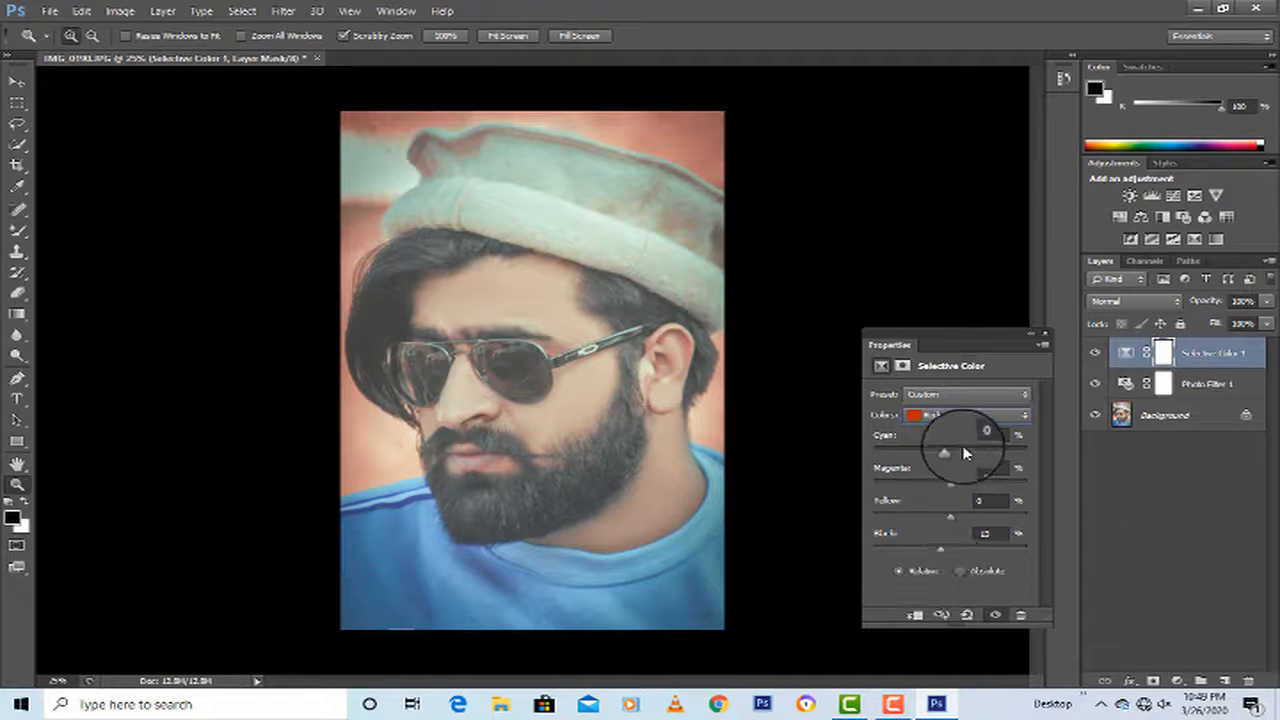
{"action": "left_click_drag", "start_coordinate": [978, 466], "coordinate": [952, 541]}
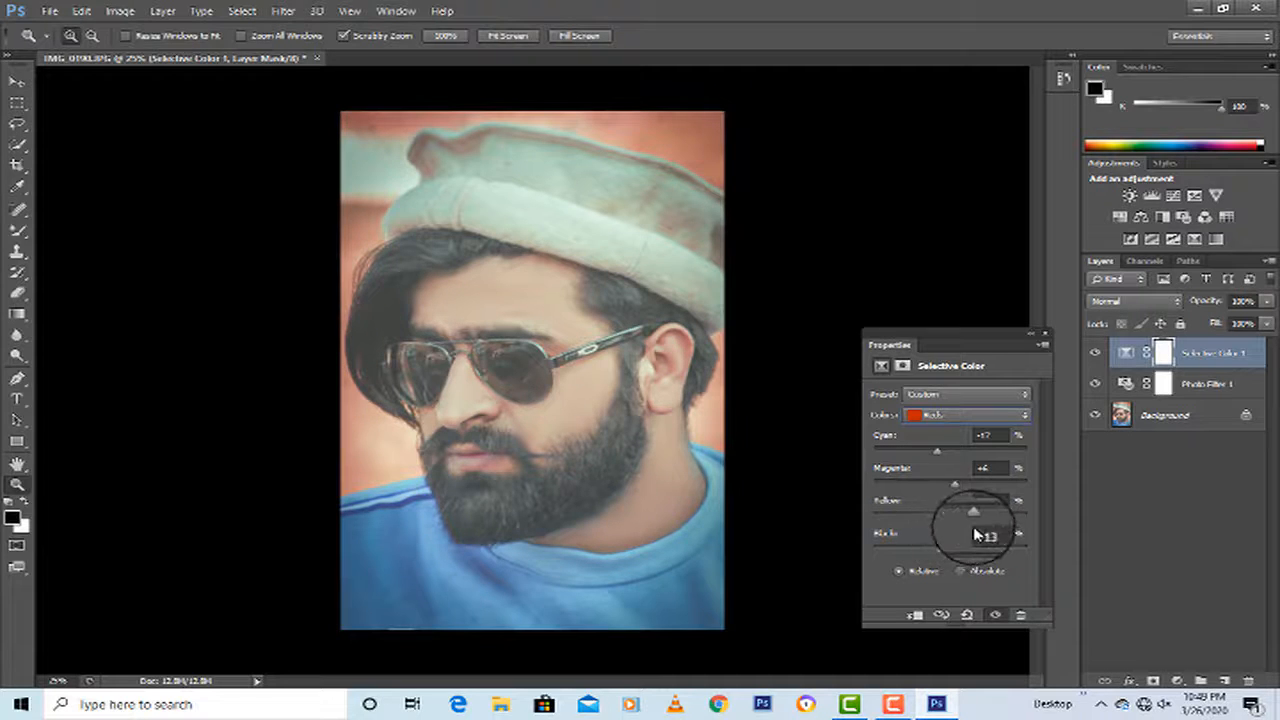
Set the new Selective Color layer's Yellows to Cyan -23%, Yellow +5% and Black -8%.
{"action": "left_click", "coordinate": [945, 415]}
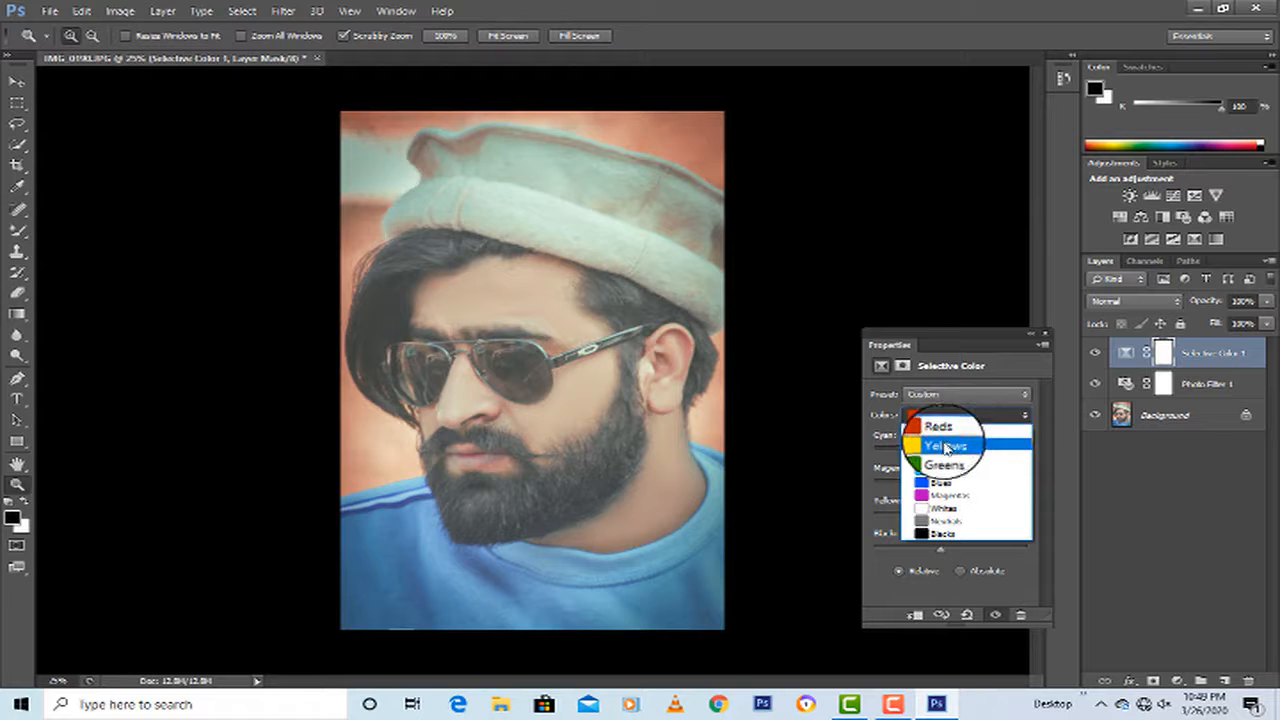
{"action": "left_click", "coordinate": [943, 453]}
{"action": "left_click_drag", "start_coordinate": [941, 516], "coordinate": [897, 556]}
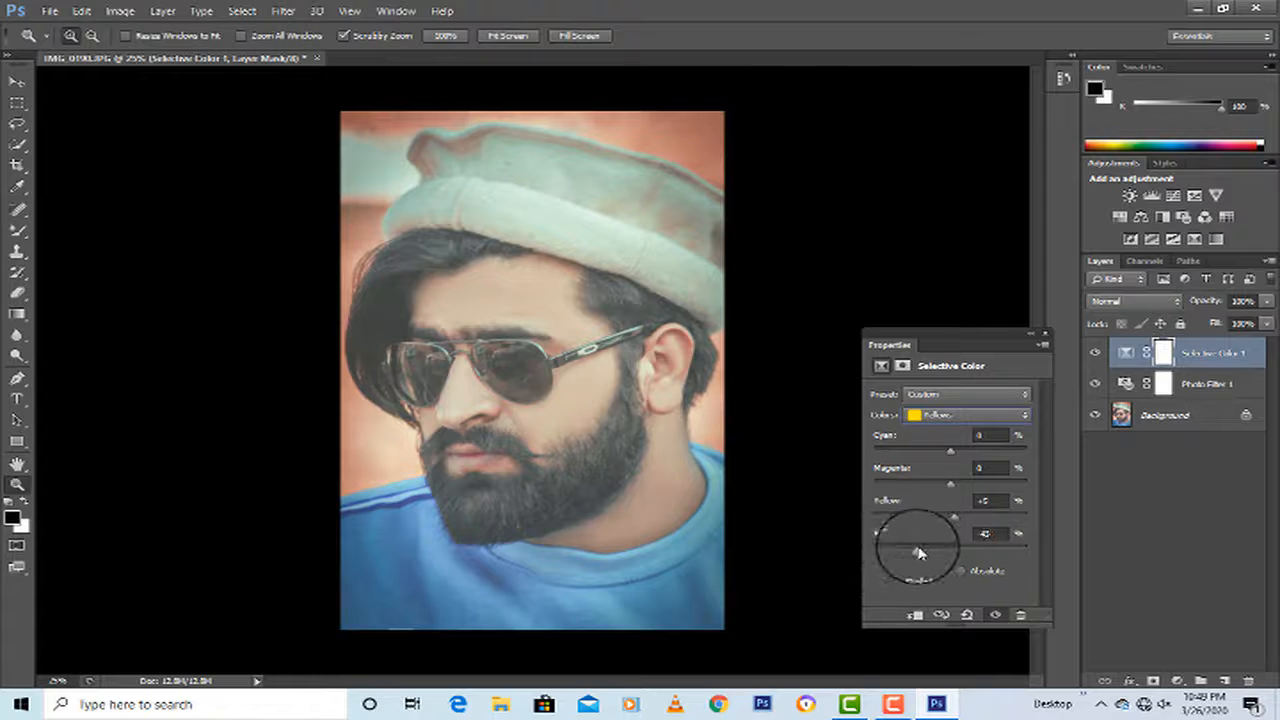
{"action": "left_click_drag", "start_coordinate": [949, 451], "coordinate": [915, 458]}
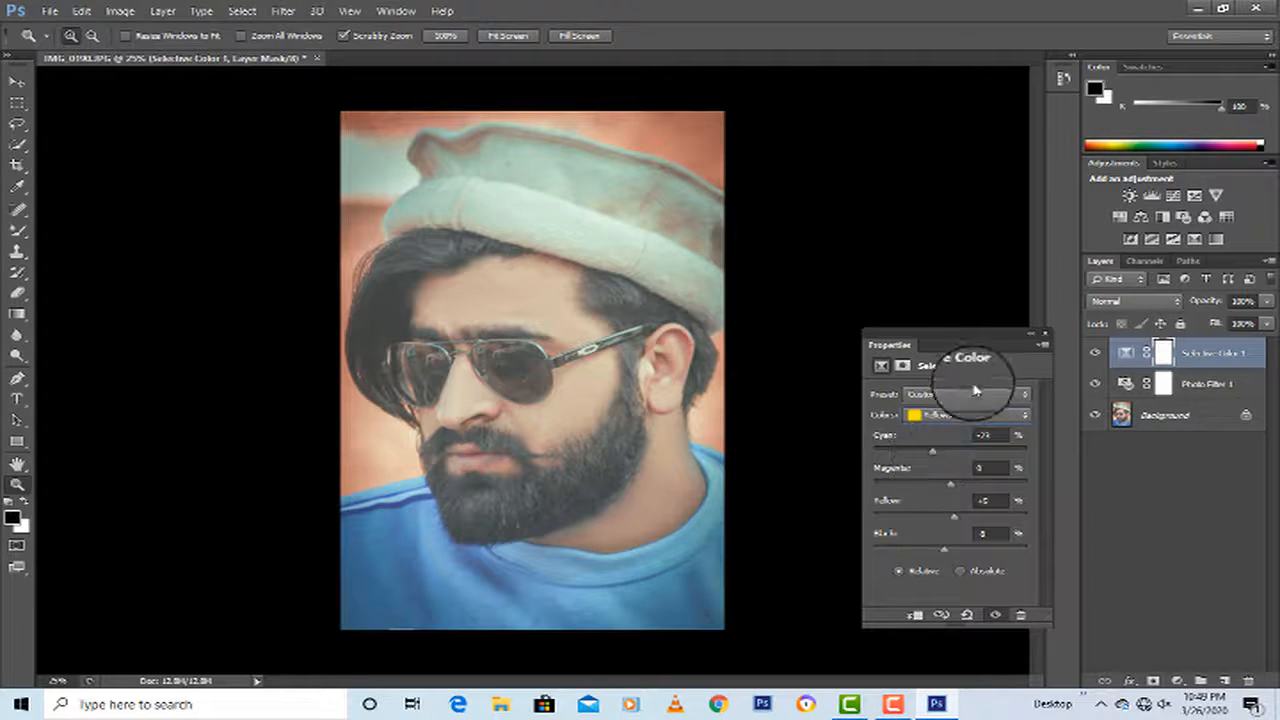
{"action": "left_click", "coordinate": [1045, 336]}
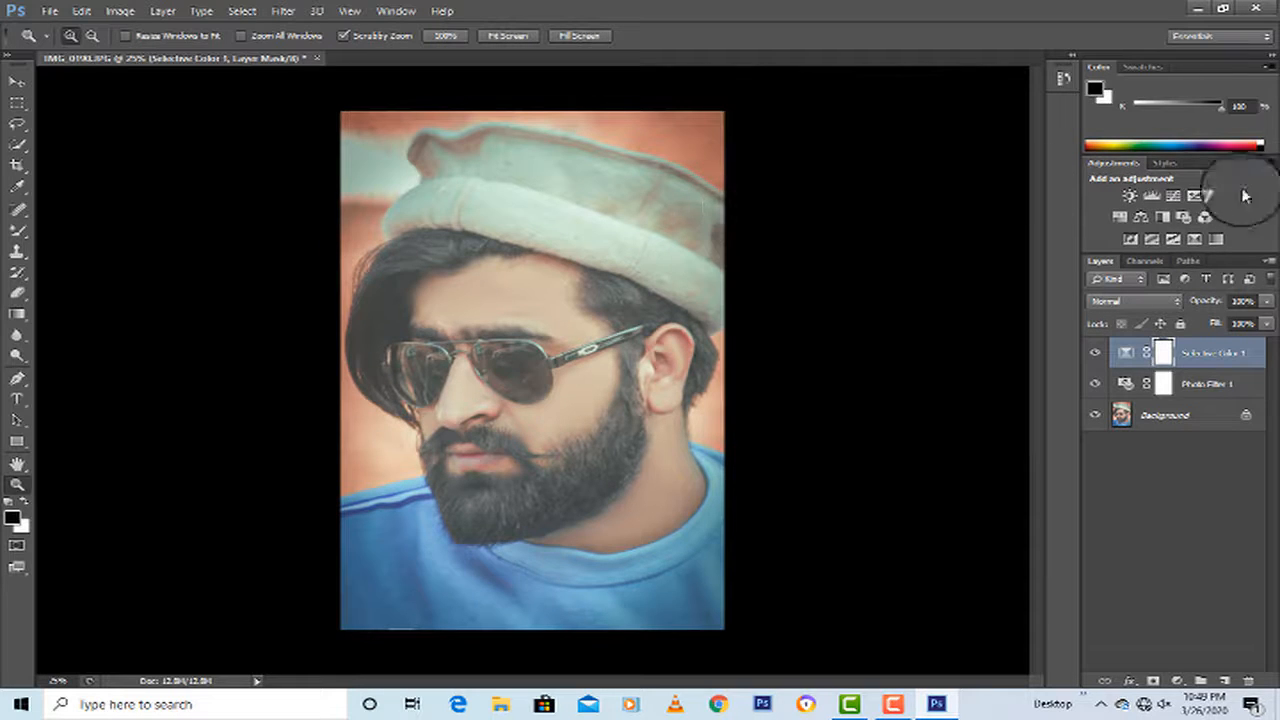
Add a Curves adjustment layer, anchor the RGB curve's highlights and midtones, and lower its shadow point to output 58.
{"action": "left_click", "coordinate": [1178, 205]}
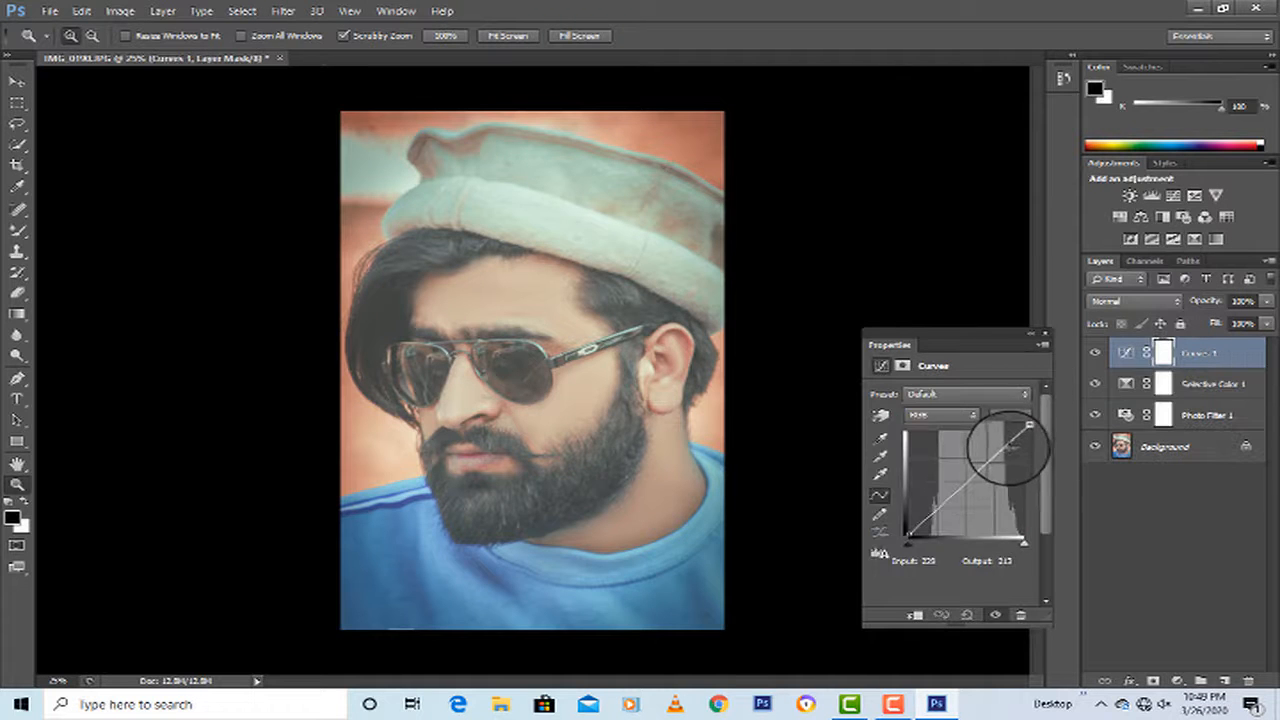
{"action": "left_click_drag", "start_coordinate": [1005, 449], "coordinate": [1007, 446]}
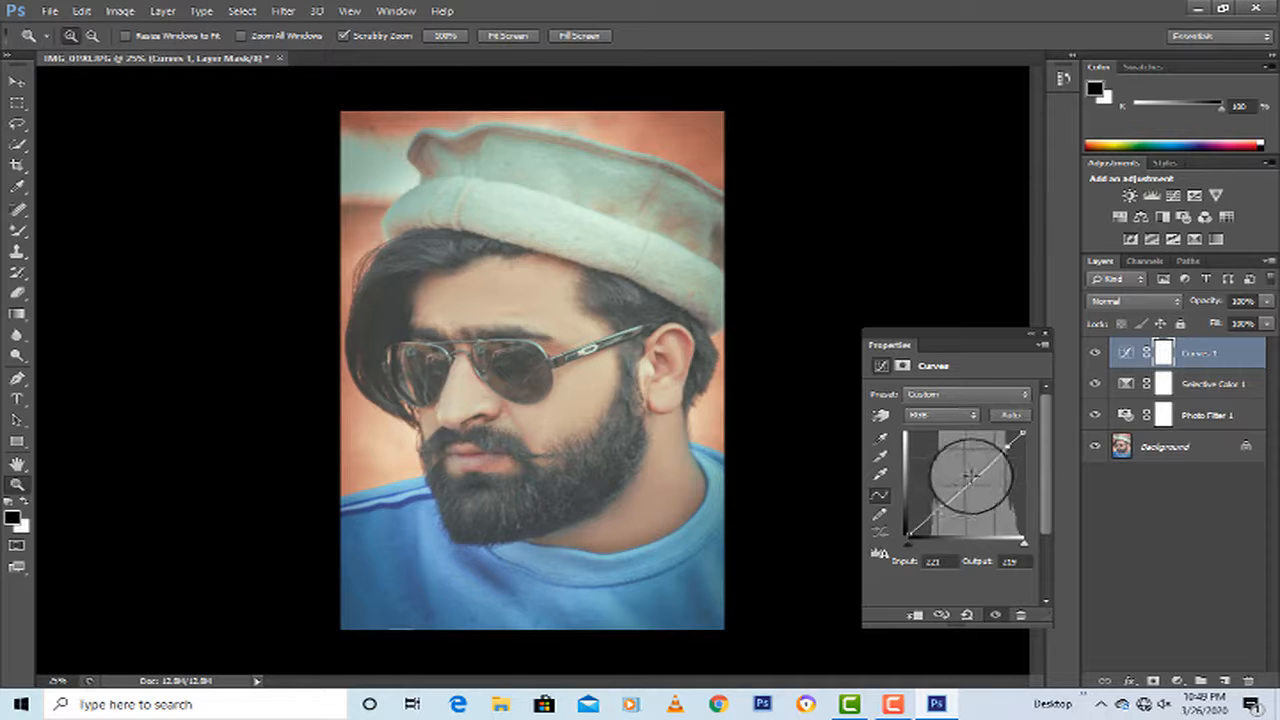
{"action": "left_click_drag", "start_coordinate": [970, 478], "coordinate": [941, 512]}
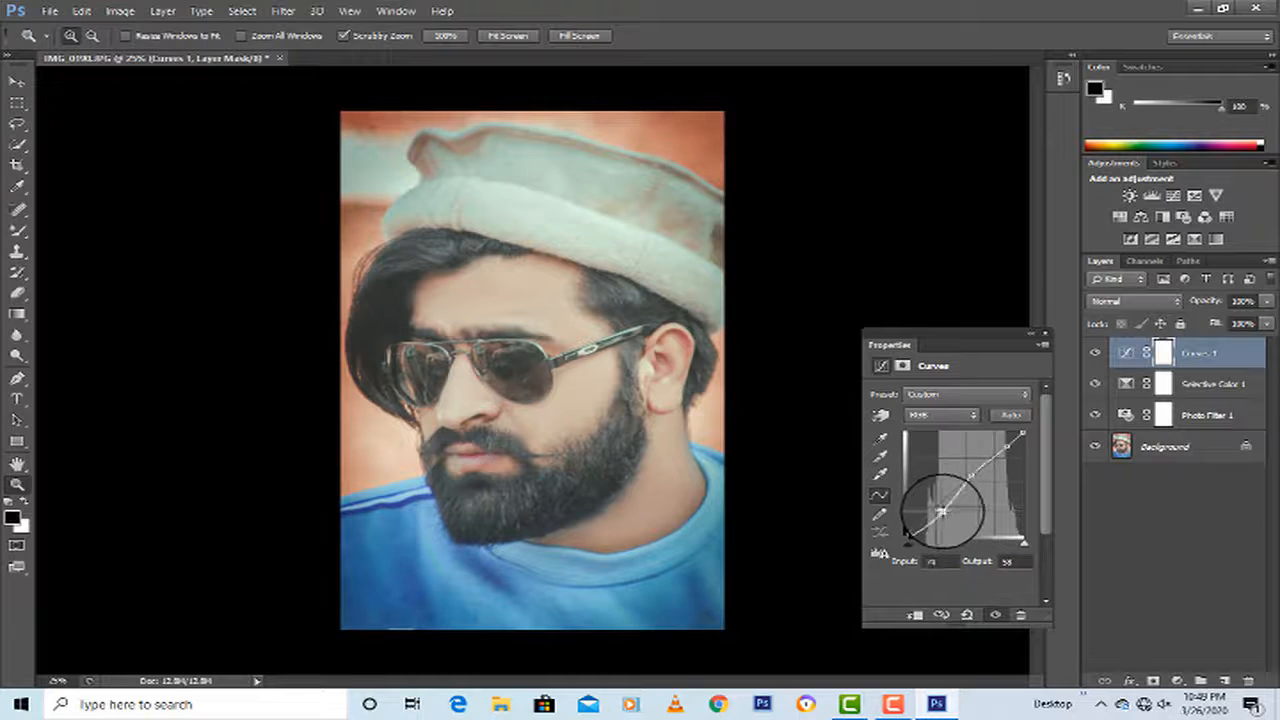
{"action": "left_click", "coordinate": [1010, 343]}
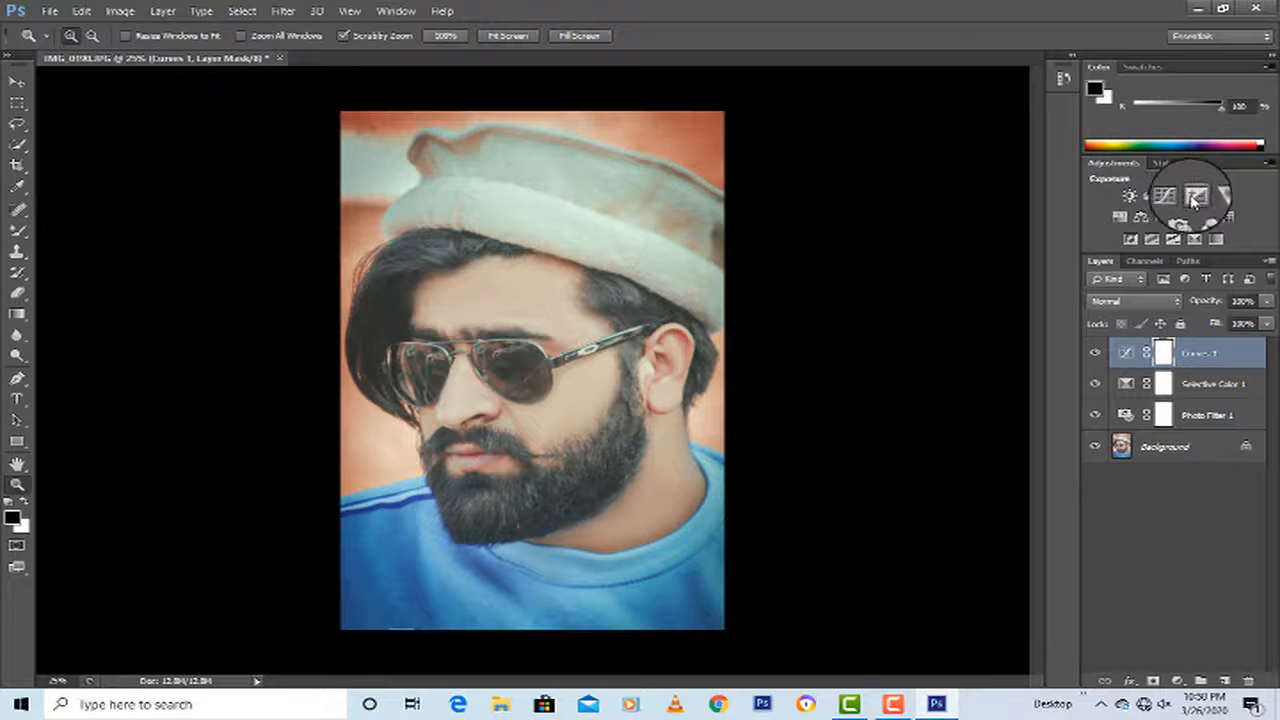
Make a rectangular selection just inside the photo's edges and invert it to select a thin border frame.
{"action": "left_click", "coordinate": [22, 107]}
{"action": "left_click_drag", "start_coordinate": [347, 118], "coordinate": [721, 626]}
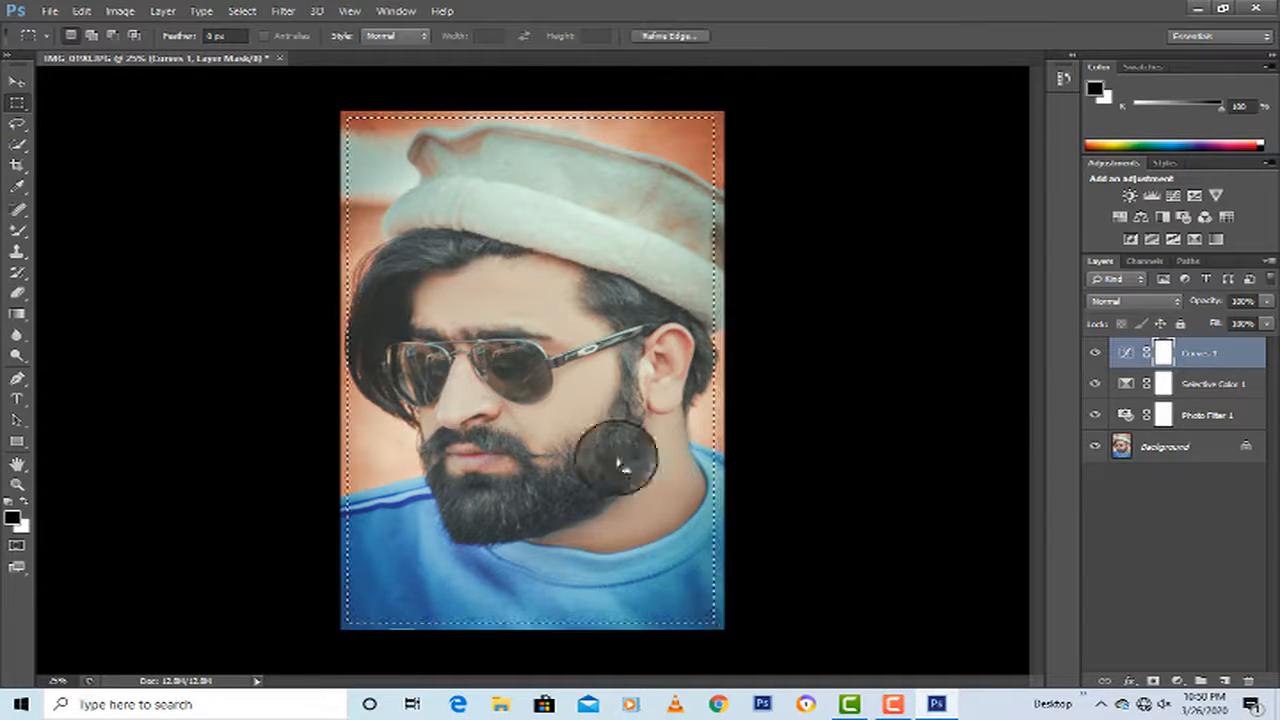
{"action": "right_click", "coordinate": [486, 226]}
{"action": "left_click", "coordinate": [505, 245]}
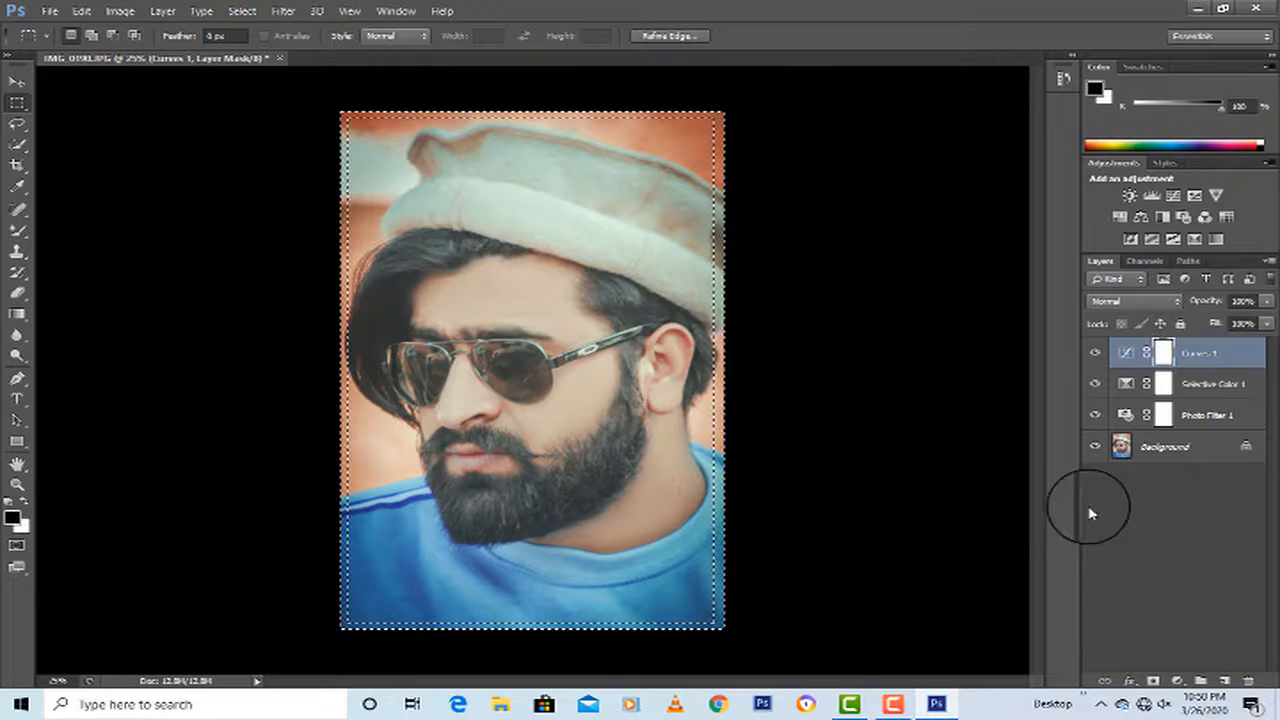
Clear the selected frame on the Background layer to the white background colour, and deselect it.
{"action": "left_click", "coordinate": [1143, 455]}
{"action": "key", "text": "Delete"}
{"action": "left_click", "coordinate": [762, 254]}
{"action": "key", "text": "m"}
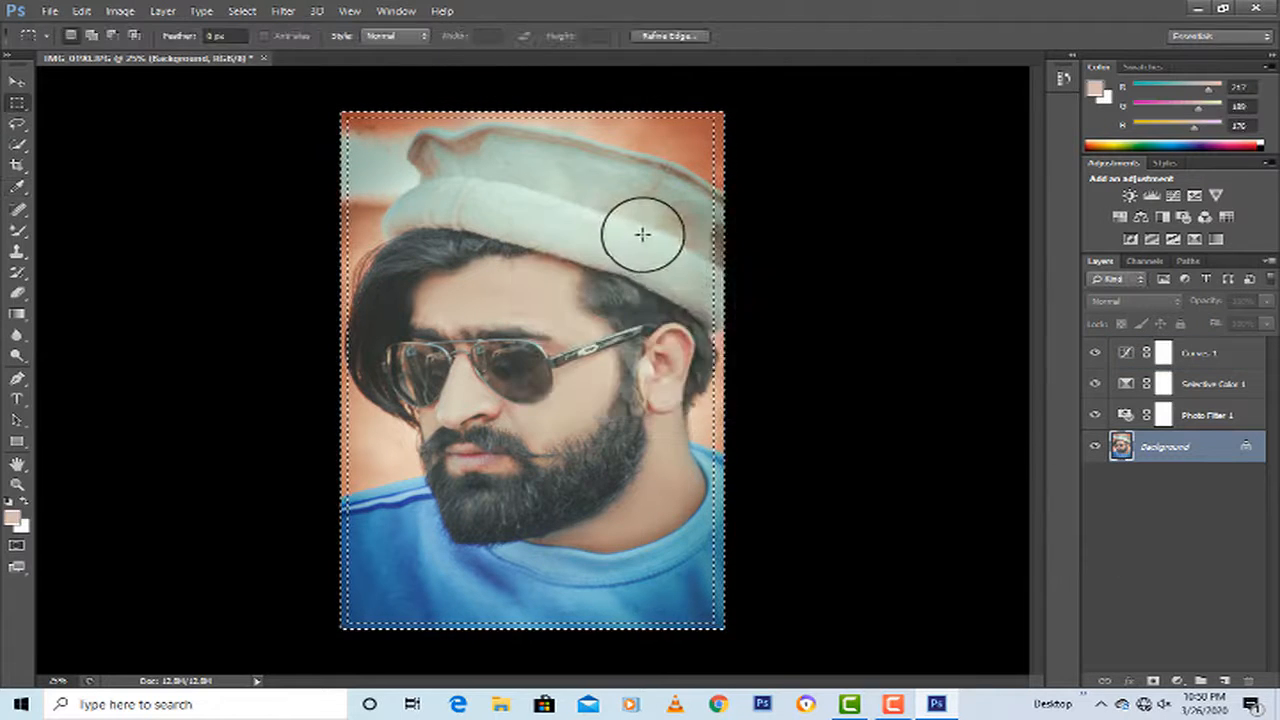
{"action": "right_click", "coordinate": [665, 239]}
{"action": "left_click", "coordinate": [676, 249]}
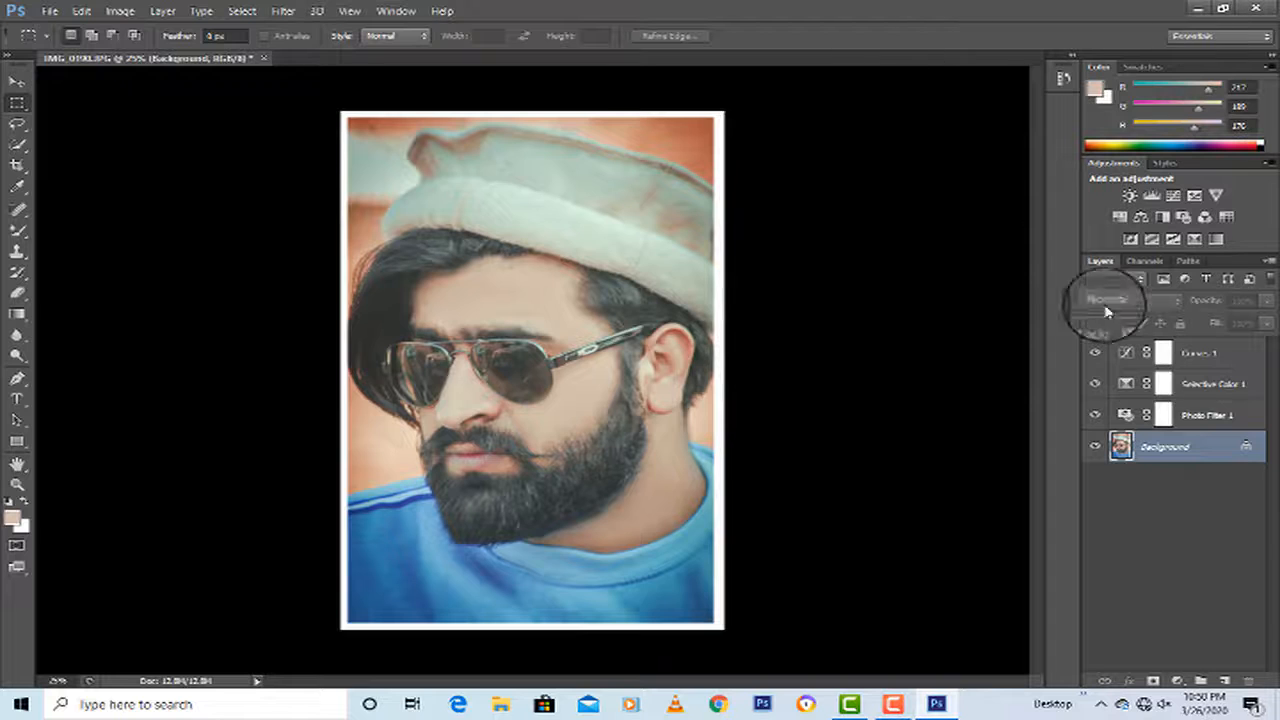
Duplicate the Background layer and convert the copy to a smart object.
{"action": "left_click_drag", "start_coordinate": [1210, 440], "coordinate": [1224, 680]}
{"action": "right_click", "coordinate": [1160, 449]}
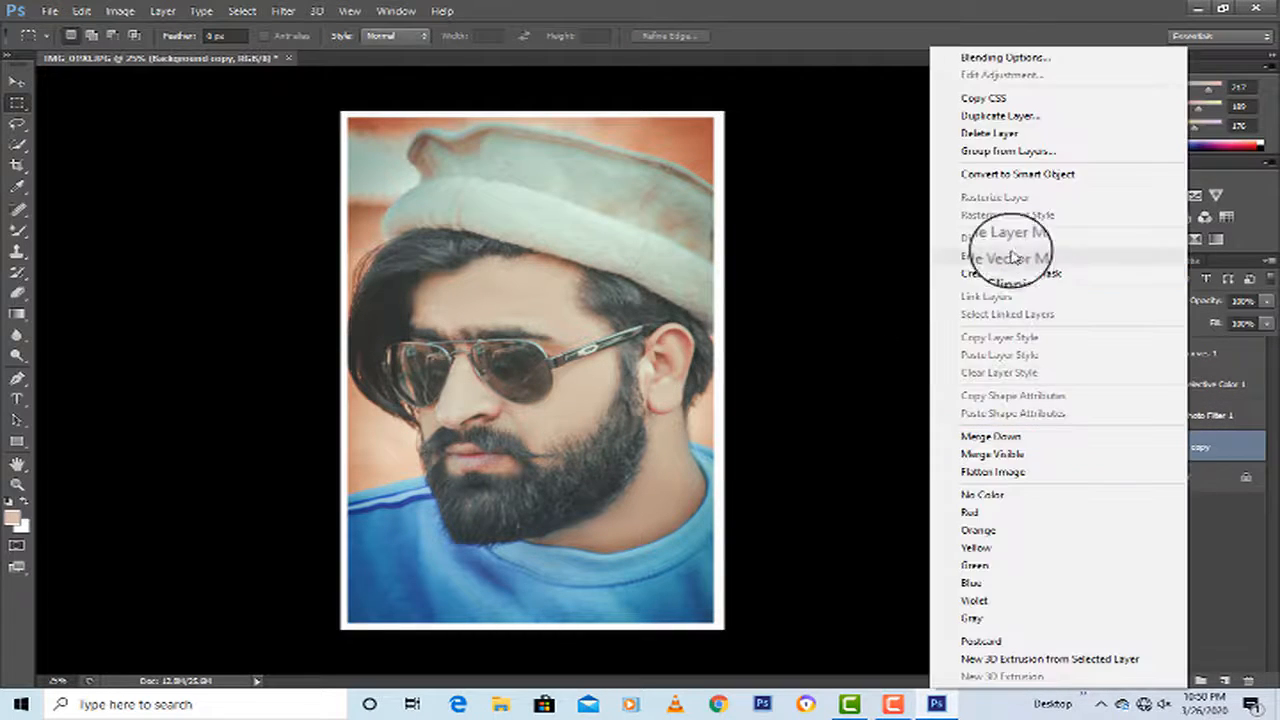
{"action": "left_click", "coordinate": [1010, 174]}
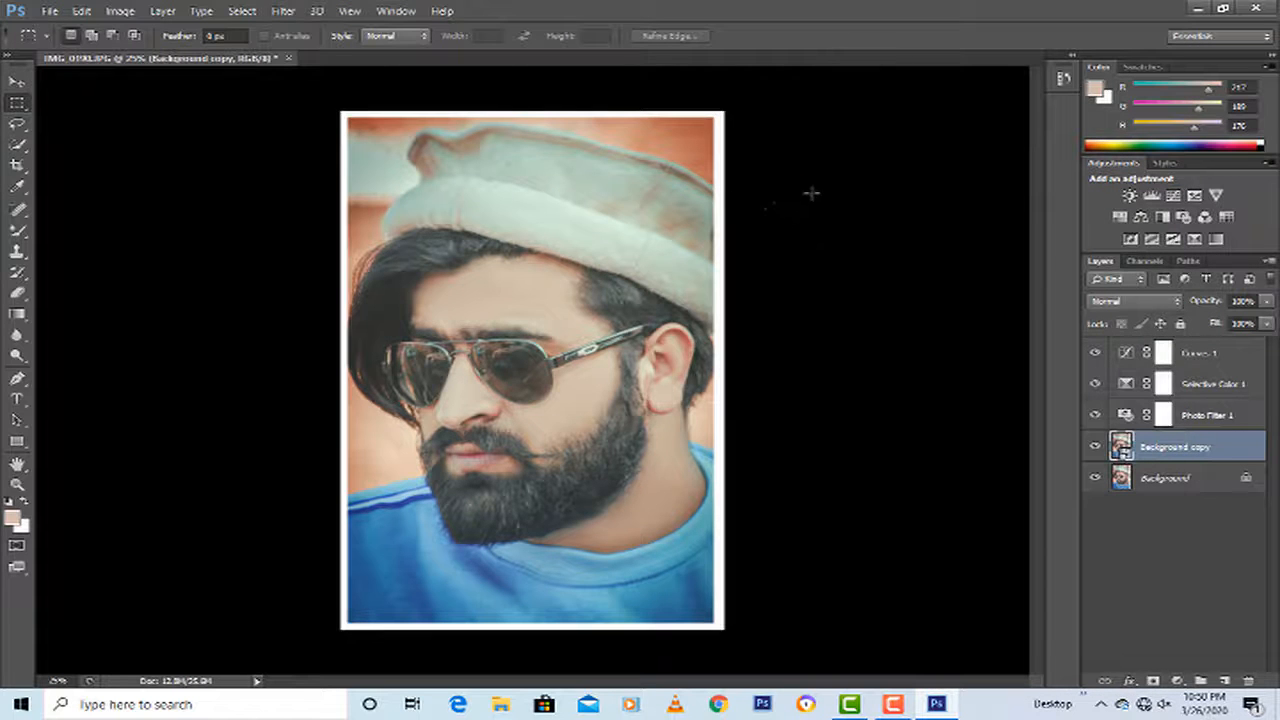
Apply a High Pass filter to the Background copy and set its blend mode to Overlay.
{"action": "left_click", "coordinate": [283, 11]}
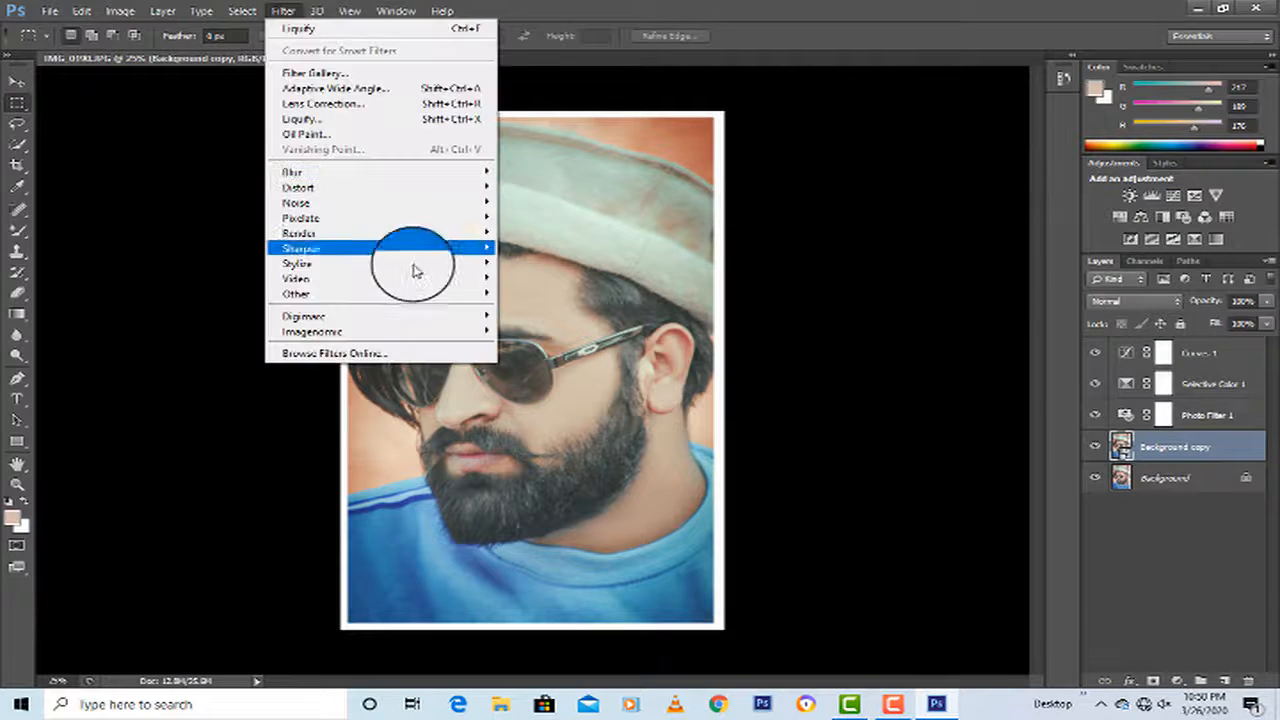
{"action": "mouse_move", "coordinate": [490, 293]}
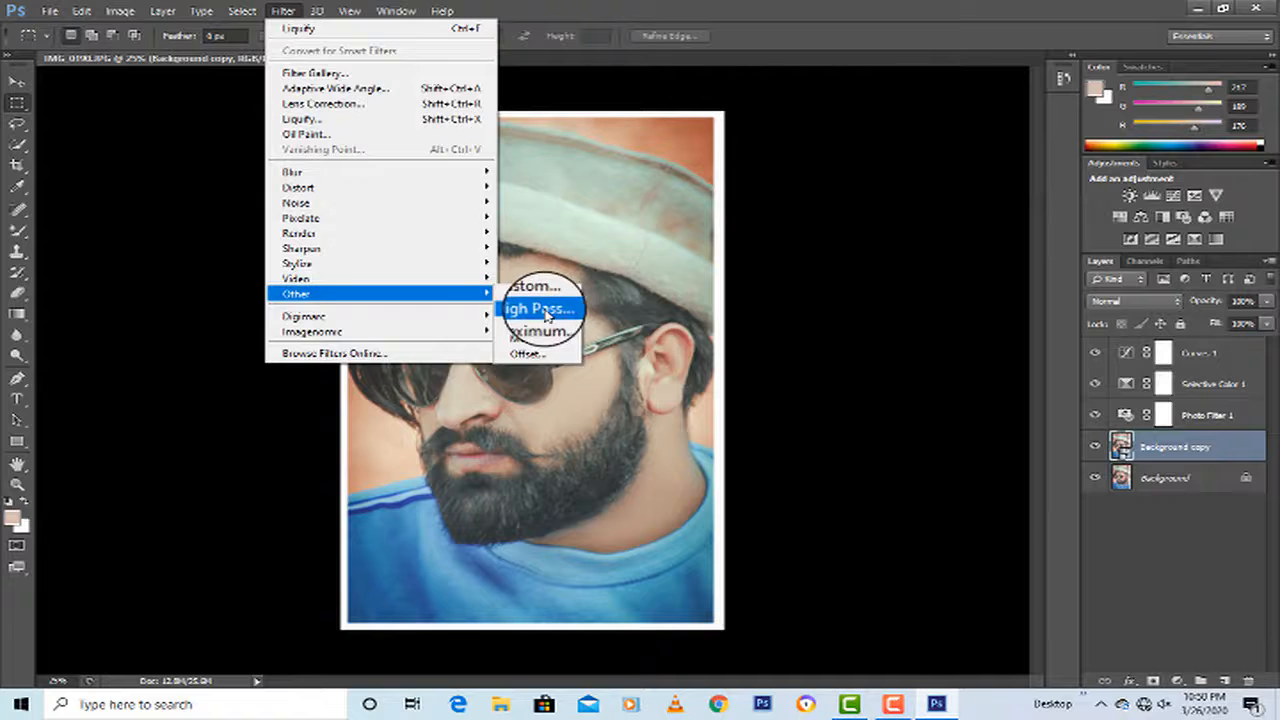
{"action": "left_click", "coordinate": [543, 303]}
{"action": "left_click", "coordinate": [874, 273]}
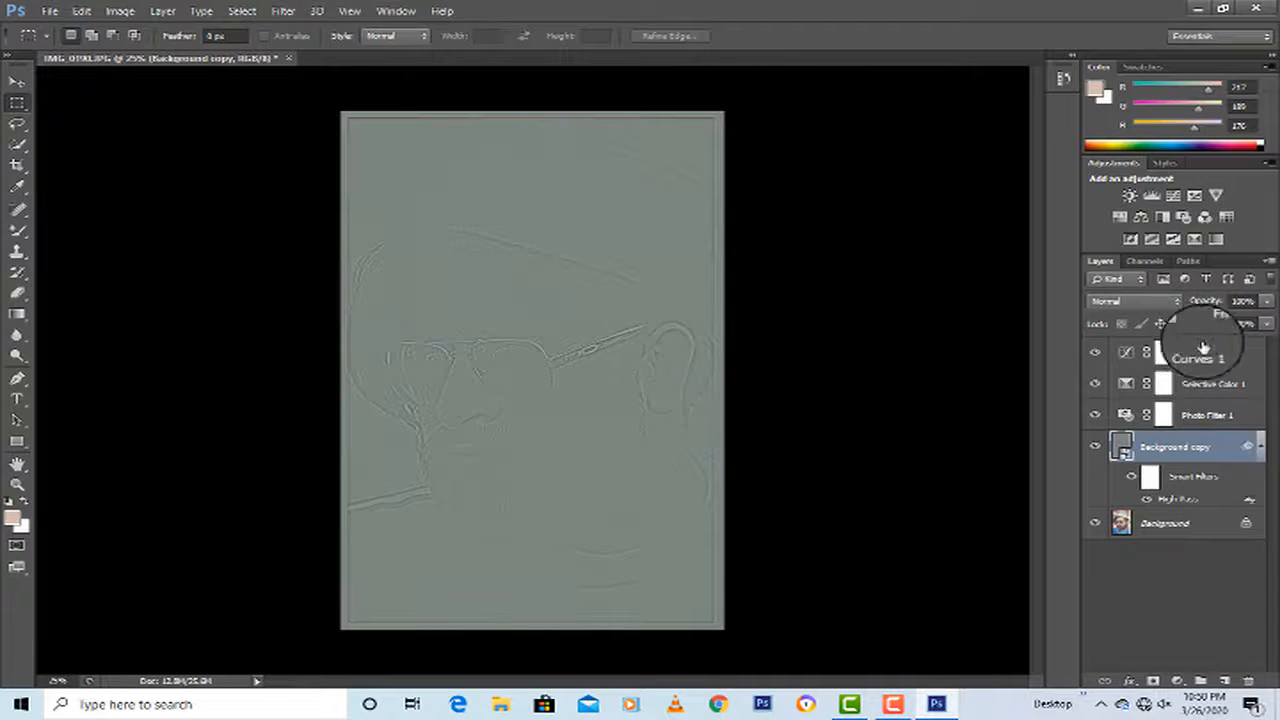
{"action": "left_click", "coordinate": [1150, 301]}
{"action": "left_click", "coordinate": [1124, 202]}
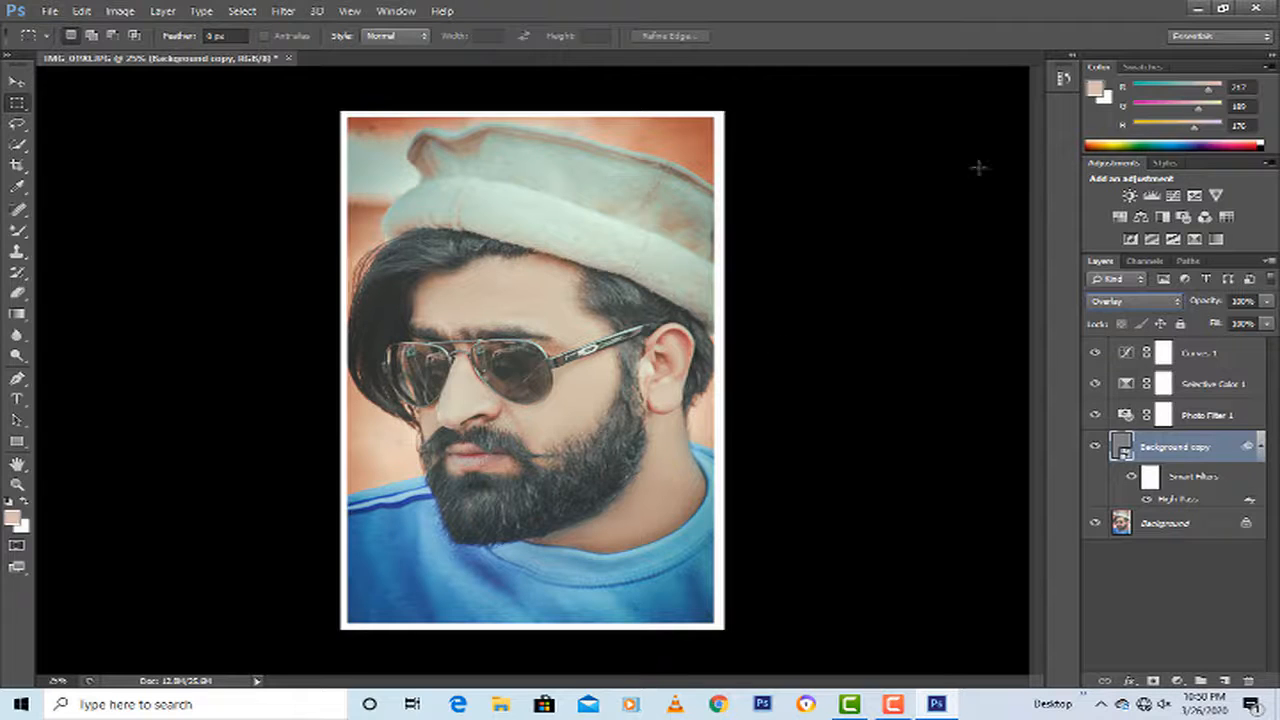
Save the portrait as JPEG IMG_0190 in the work folder, replacing the existing file, at quality 12 (Maximum) with Baseline (Standard) format.
{"action": "left_click", "coordinate": [49, 11]}
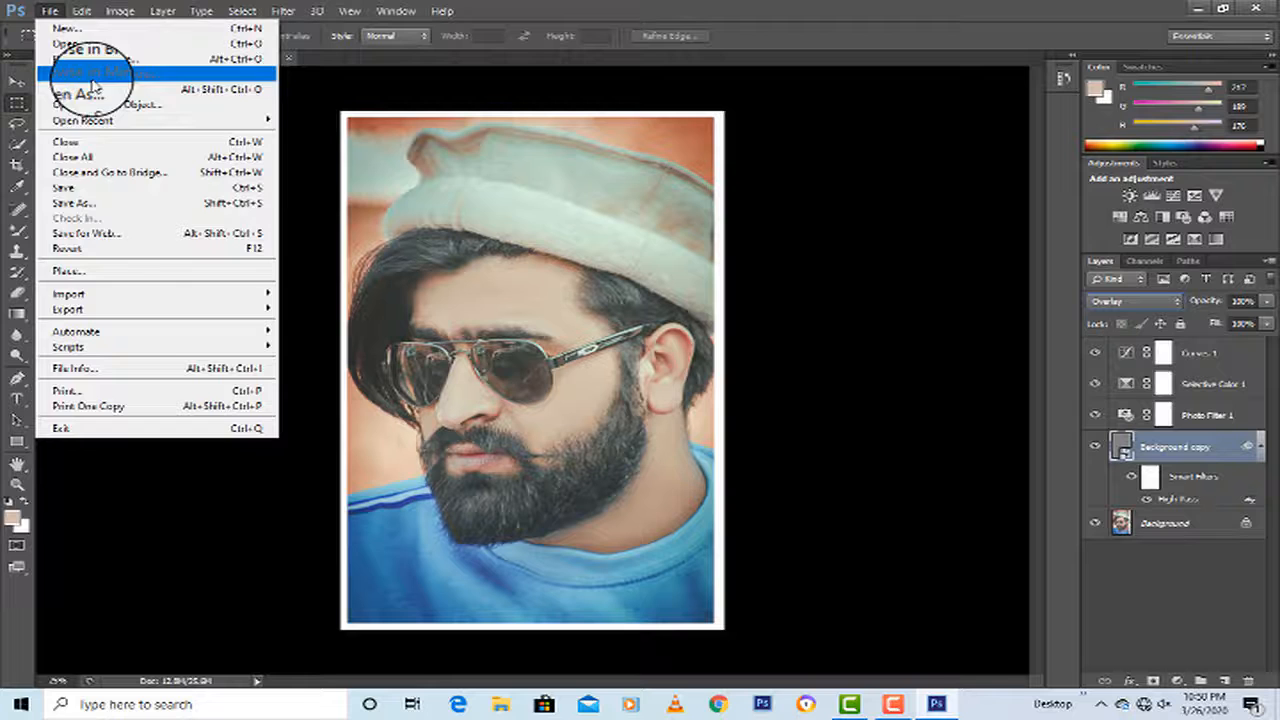
{"action": "left_click", "coordinate": [134, 204]}
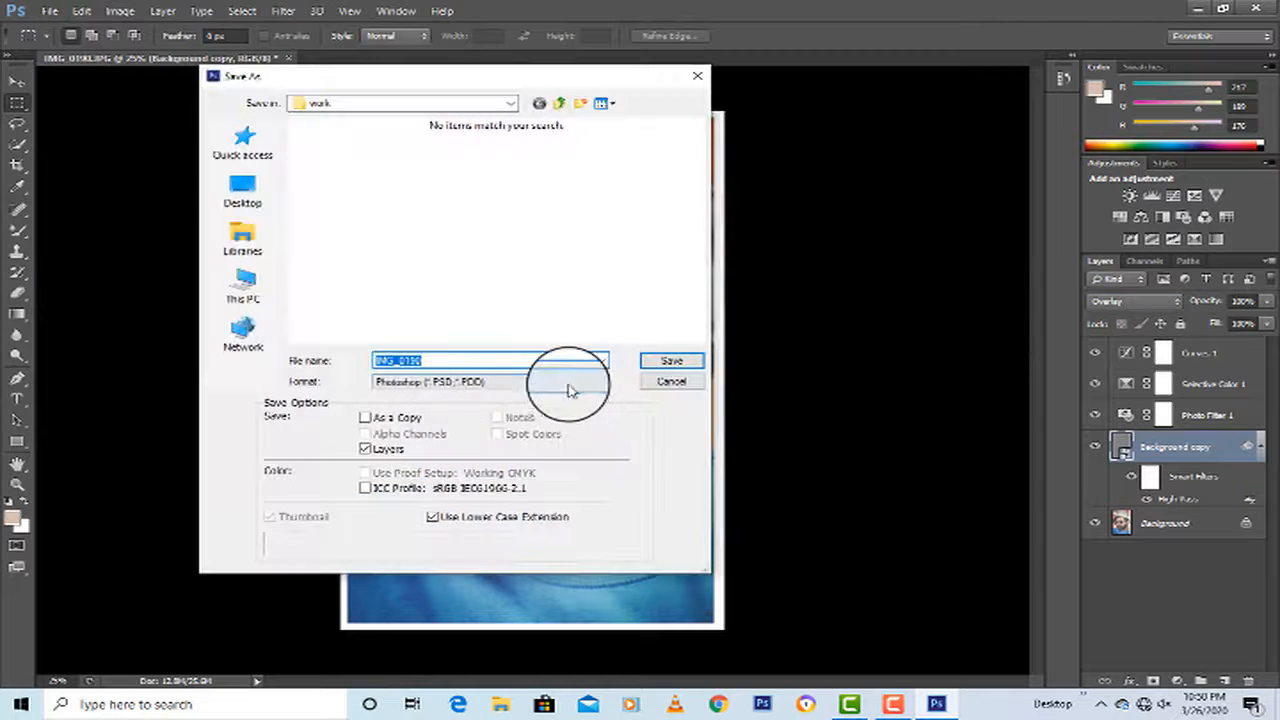
{"action": "left_click", "coordinate": [568, 390]}
{"action": "left_click", "coordinate": [537, 505]}
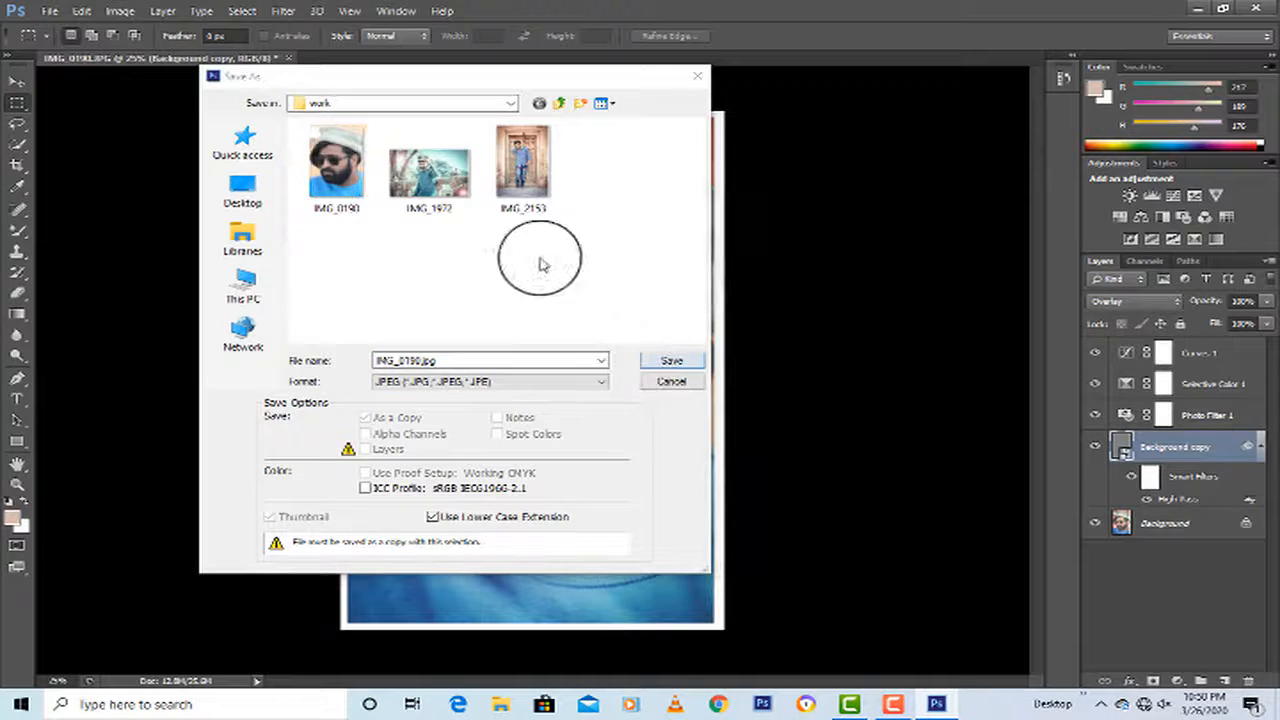
{"action": "key", "text": "Return"}
{"action": "left_click", "coordinate": [603, 271]}
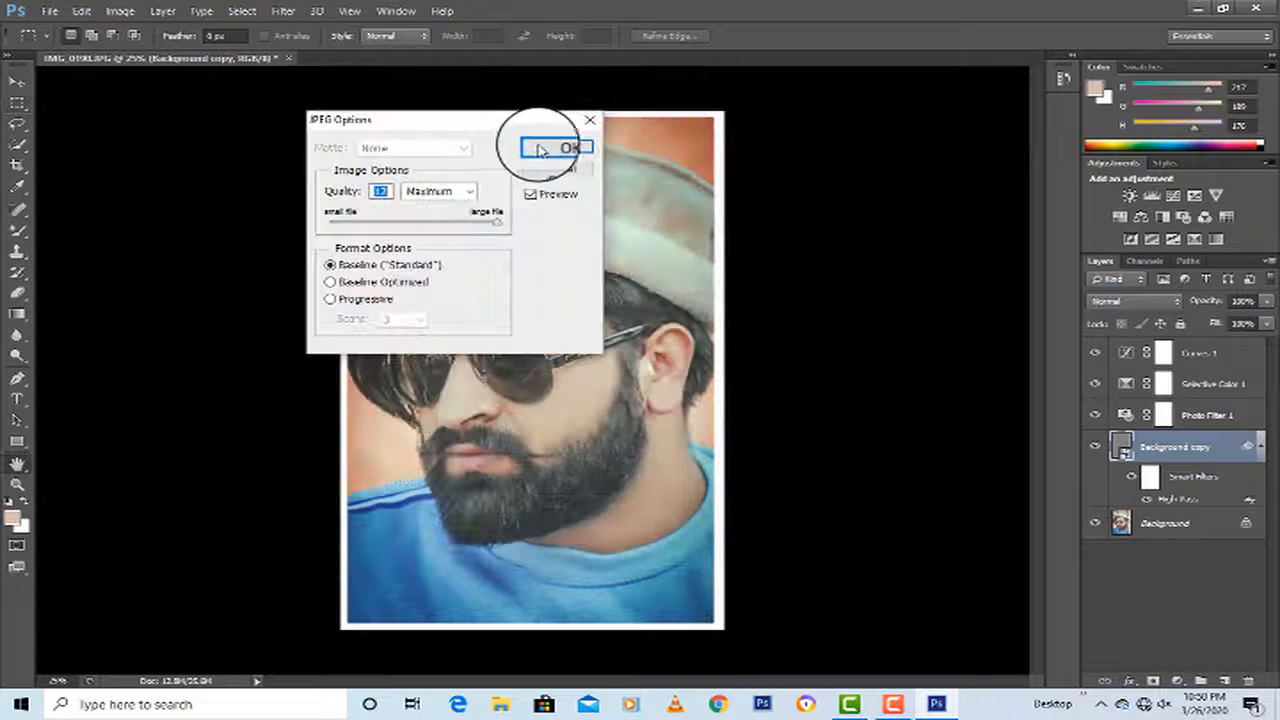
{"action": "left_click", "coordinate": [540, 150]}
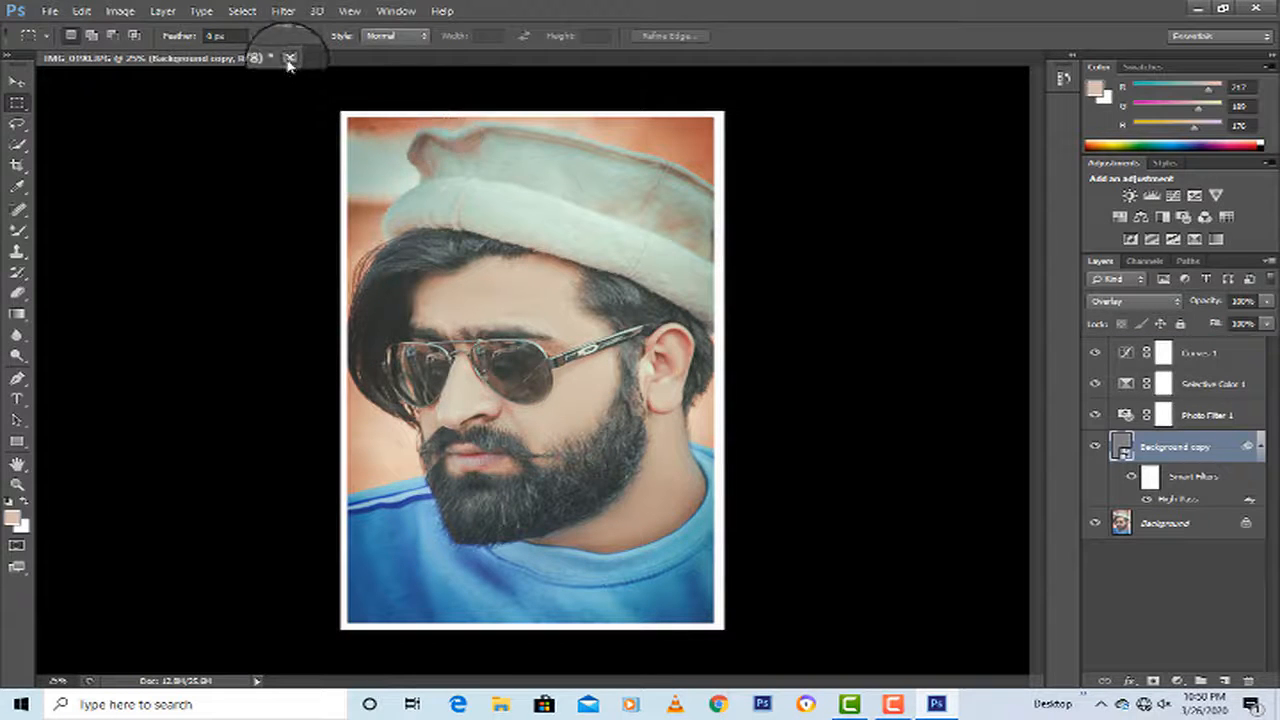
Close the layered document without saving it and open the exported IMG_0190 JPEG in Camera Raw.
{"action": "left_click", "coordinate": [289, 60]}
{"action": "left_click", "coordinate": [657, 273]}
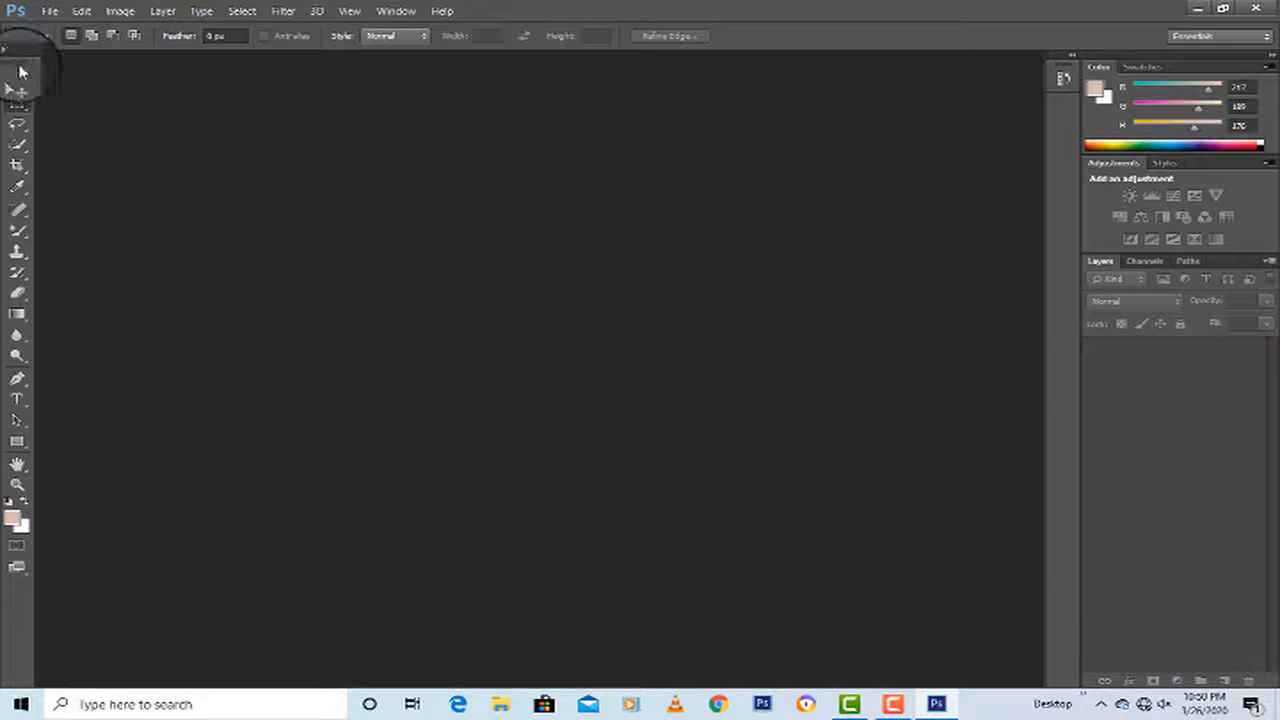
{"action": "left_click", "coordinate": [45, 11]}
{"action": "left_click", "coordinate": [57, 43]}
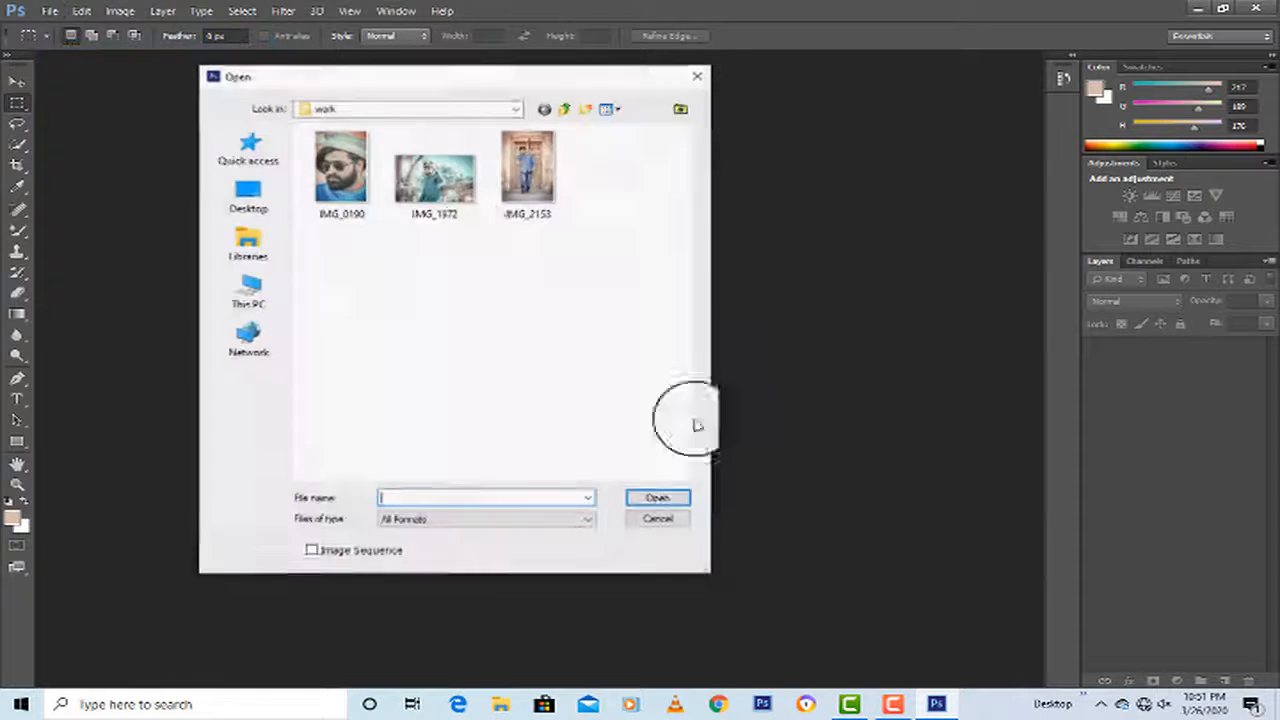
{"action": "double_click", "coordinate": [343, 155]}
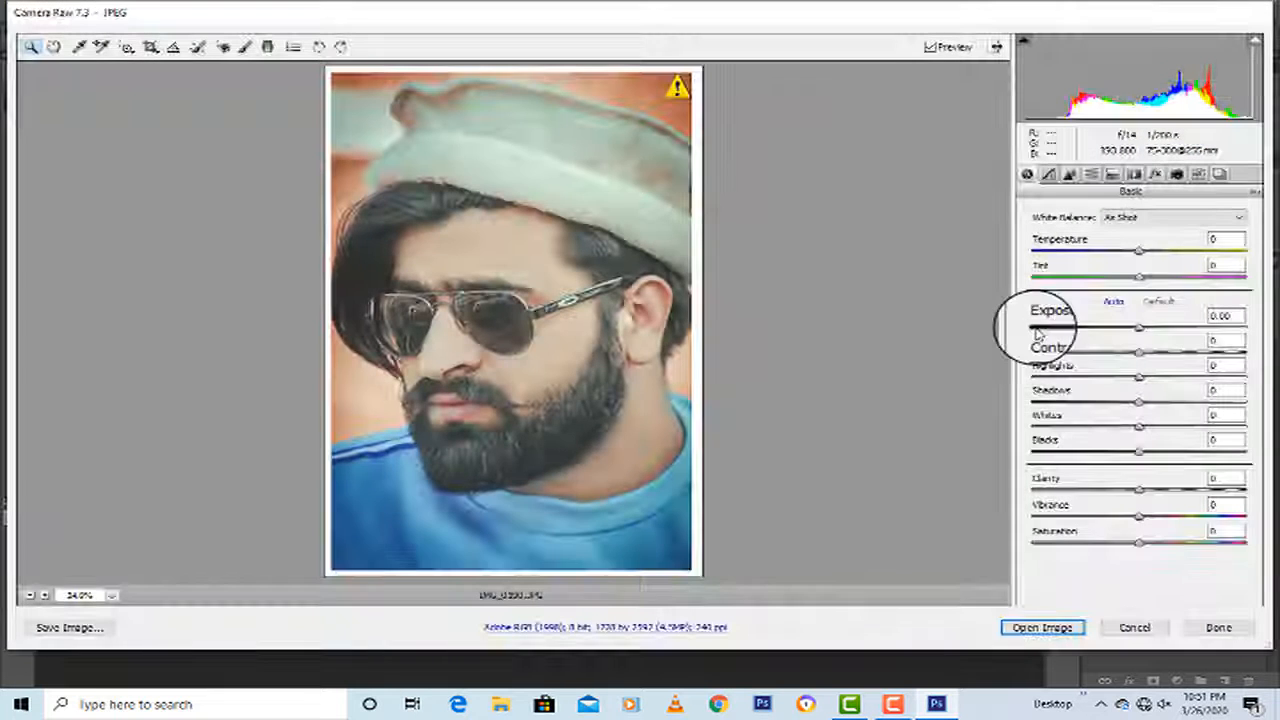
Set Exposure +0.35, Highlights +14, Shadows +32, Whites +28 and Blacks -39, raise Clarity, and open the image using its embedded profile.
{"action": "left_click_drag", "start_coordinate": [1150, 333], "coordinate": [1170, 497]}
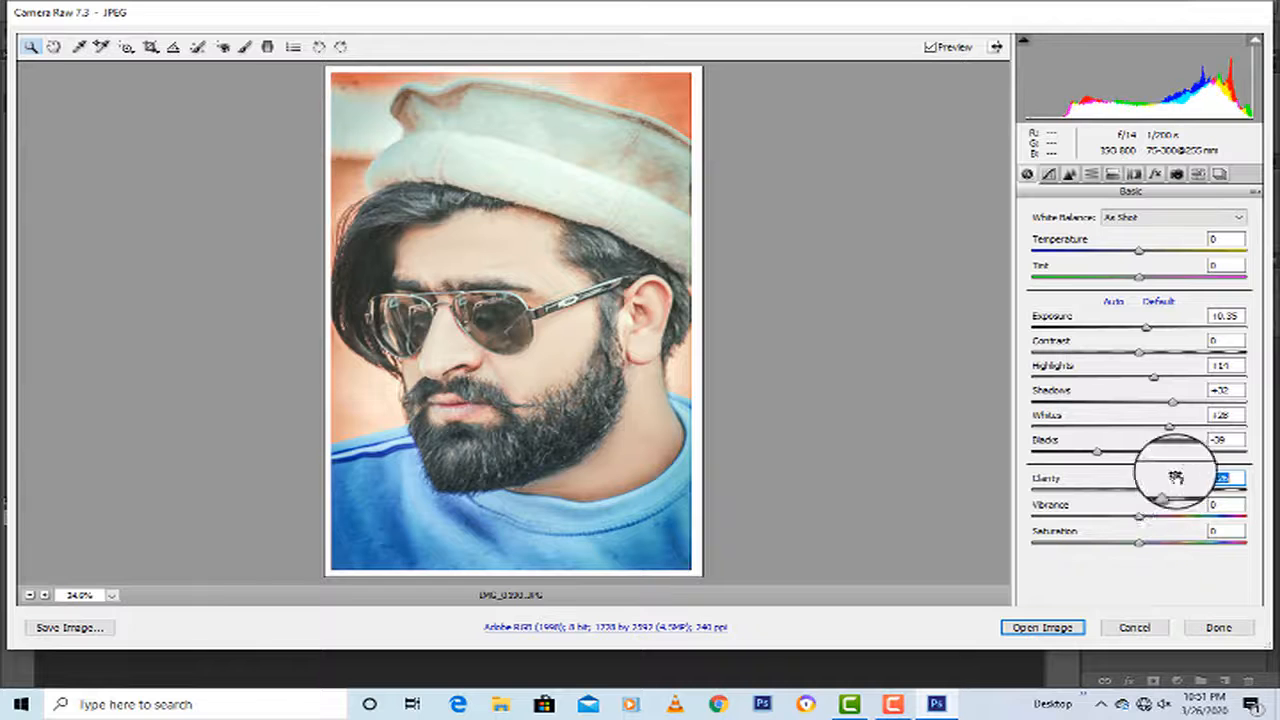
{"action": "left_click", "coordinate": [1030, 625]}
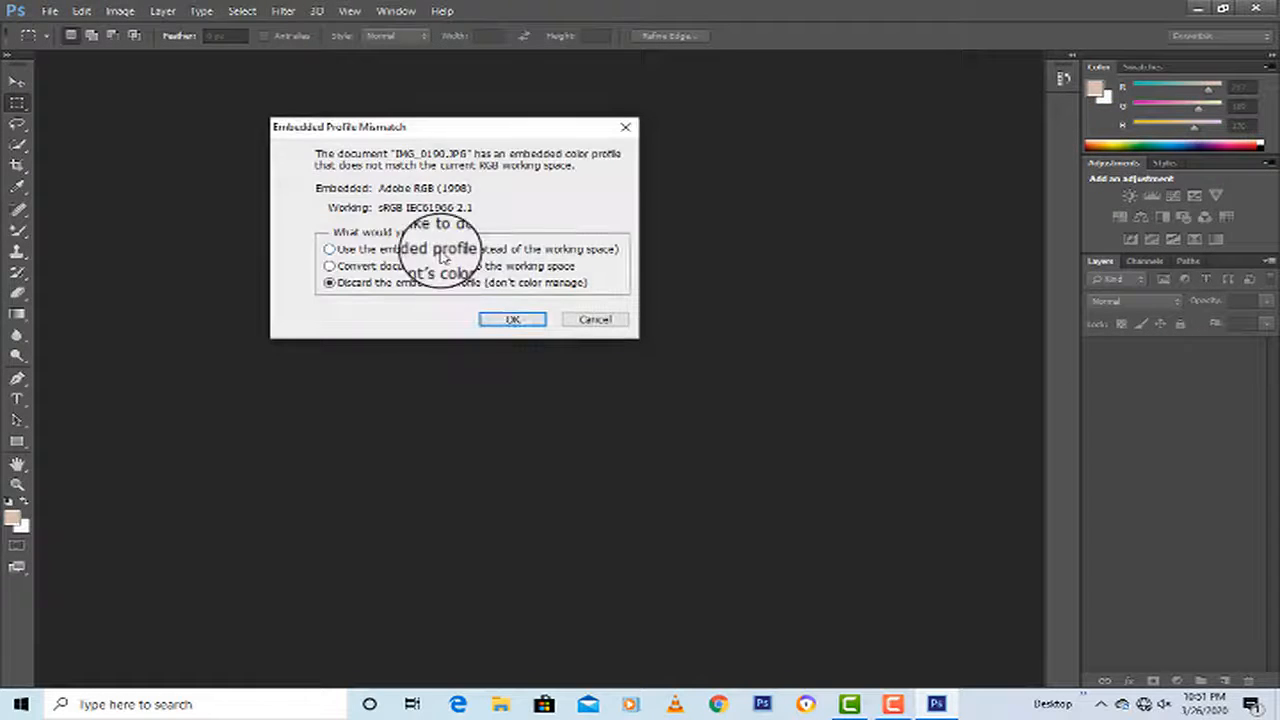
{"action": "left_click", "coordinate": [390, 249]}
{"action": "left_click", "coordinate": [512, 319]}
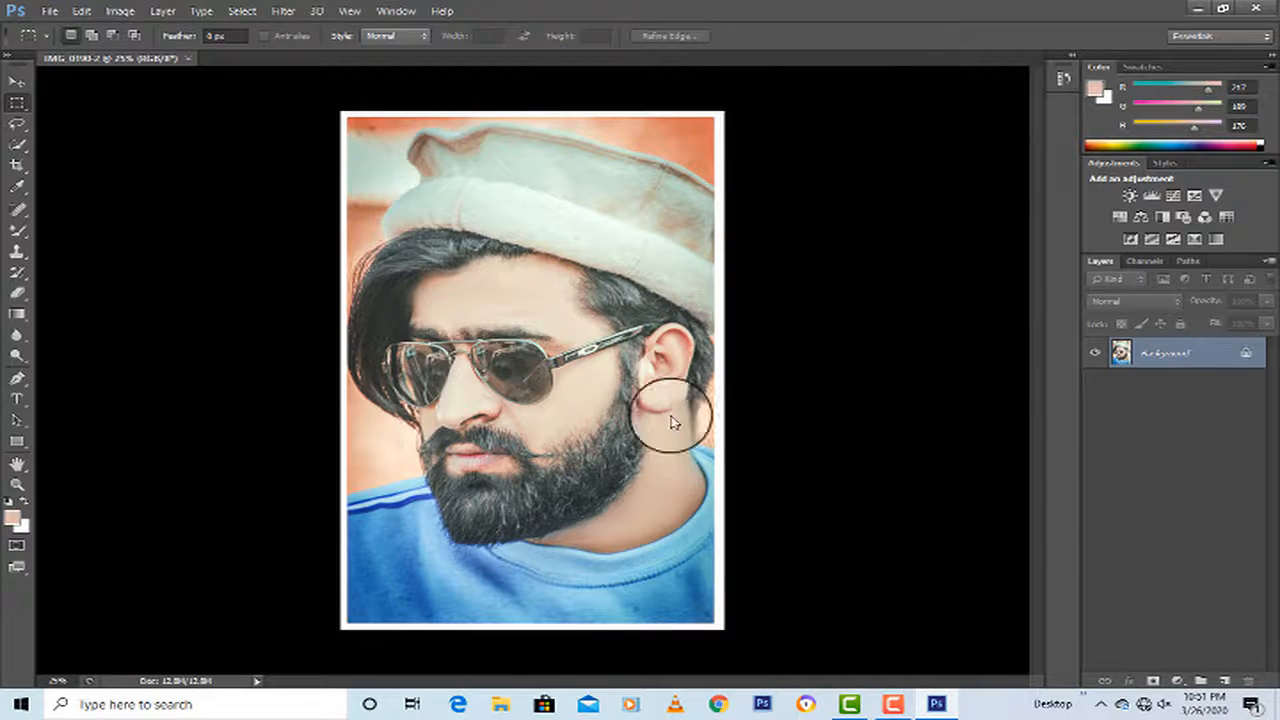
Save the adjusted image as a JPEG over IMG_0190 at quality 12 (Maximum), and close the document.
{"action": "key", "text": "ctrl+shift+s"}
{"action": "left_click", "coordinate": [568, 382]}
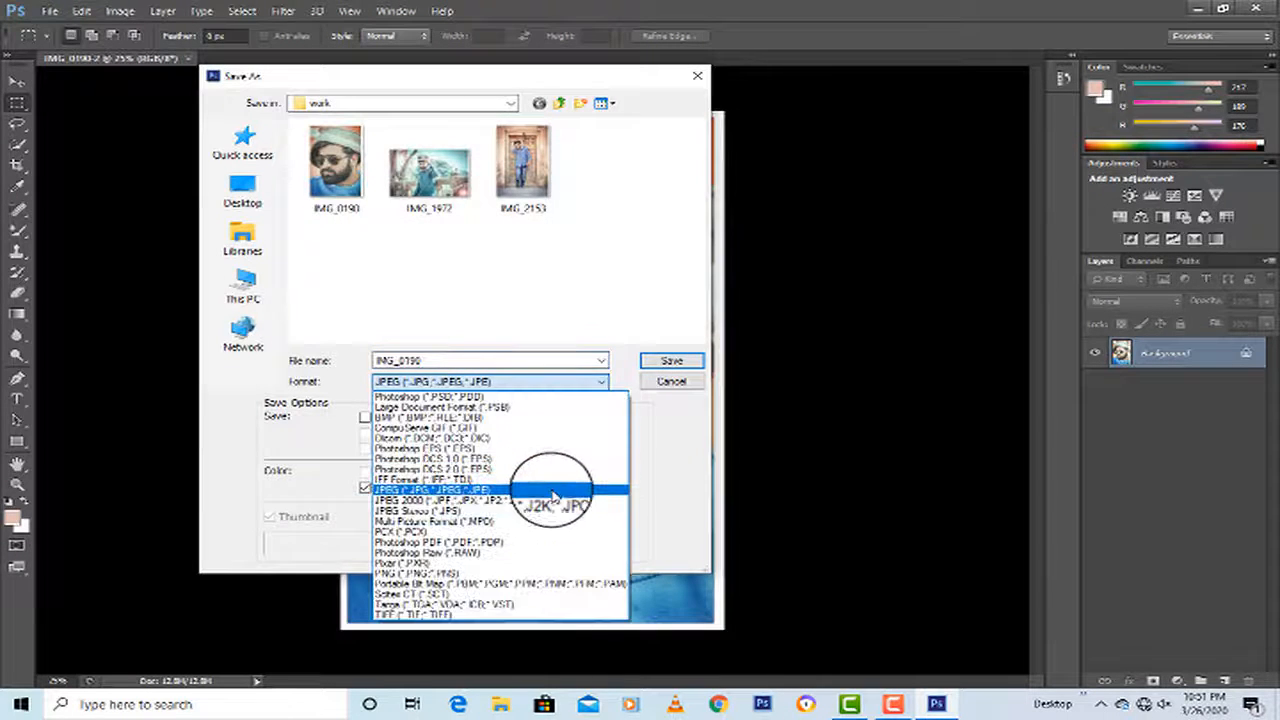
{"action": "left_click", "coordinate": [552, 490]}
{"action": "left_click", "coordinate": [668, 360]}
{"action": "left_click", "coordinate": [605, 272]}
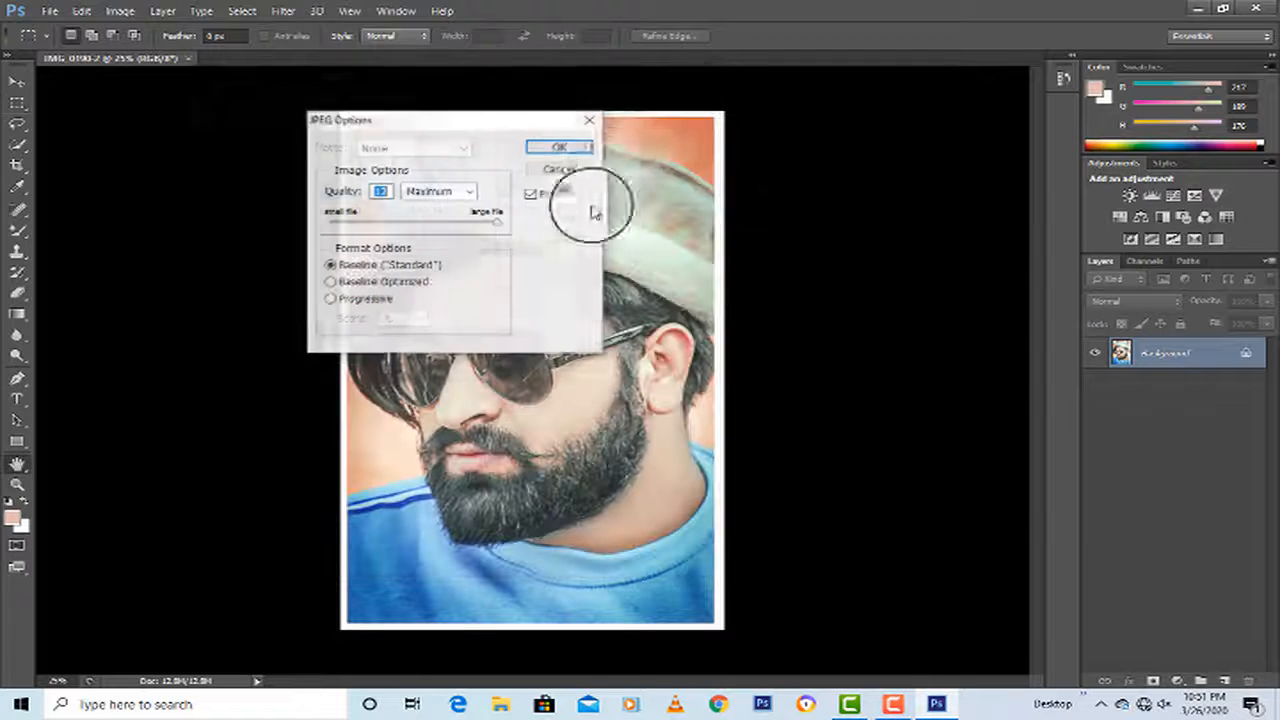
{"action": "left_click", "coordinate": [557, 143]}
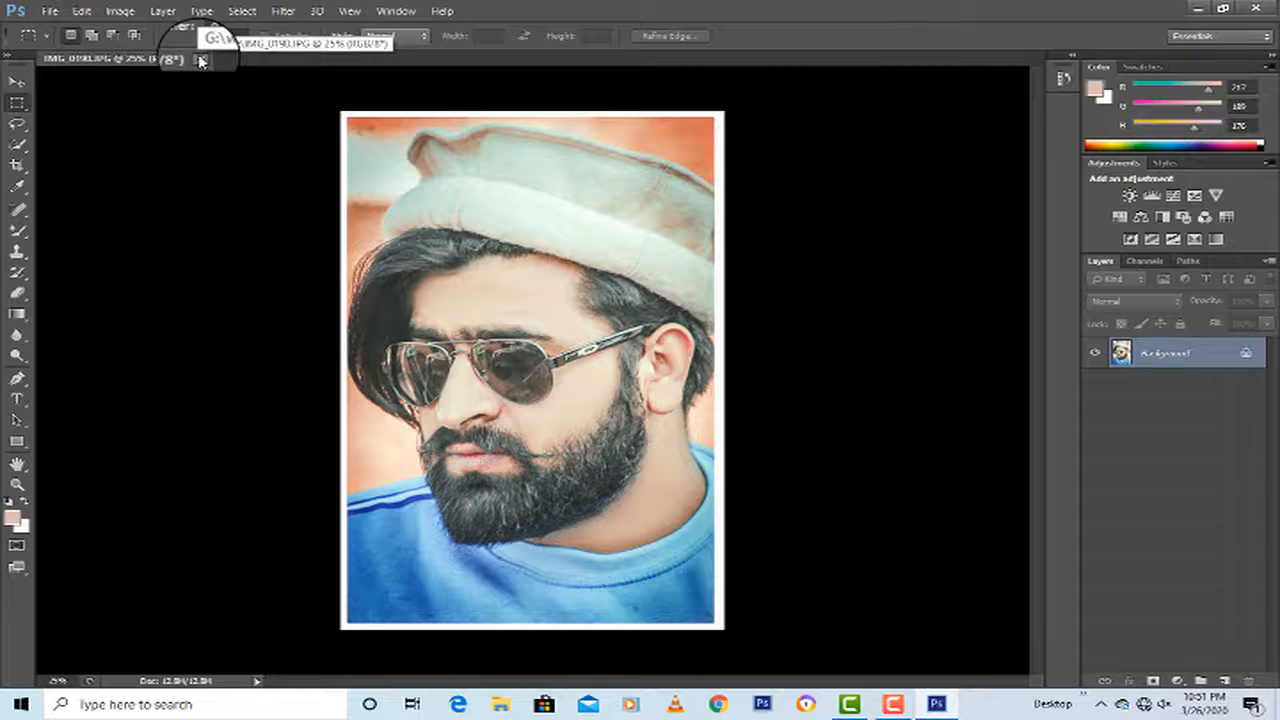
{"action": "left_click", "coordinate": [200, 61]}
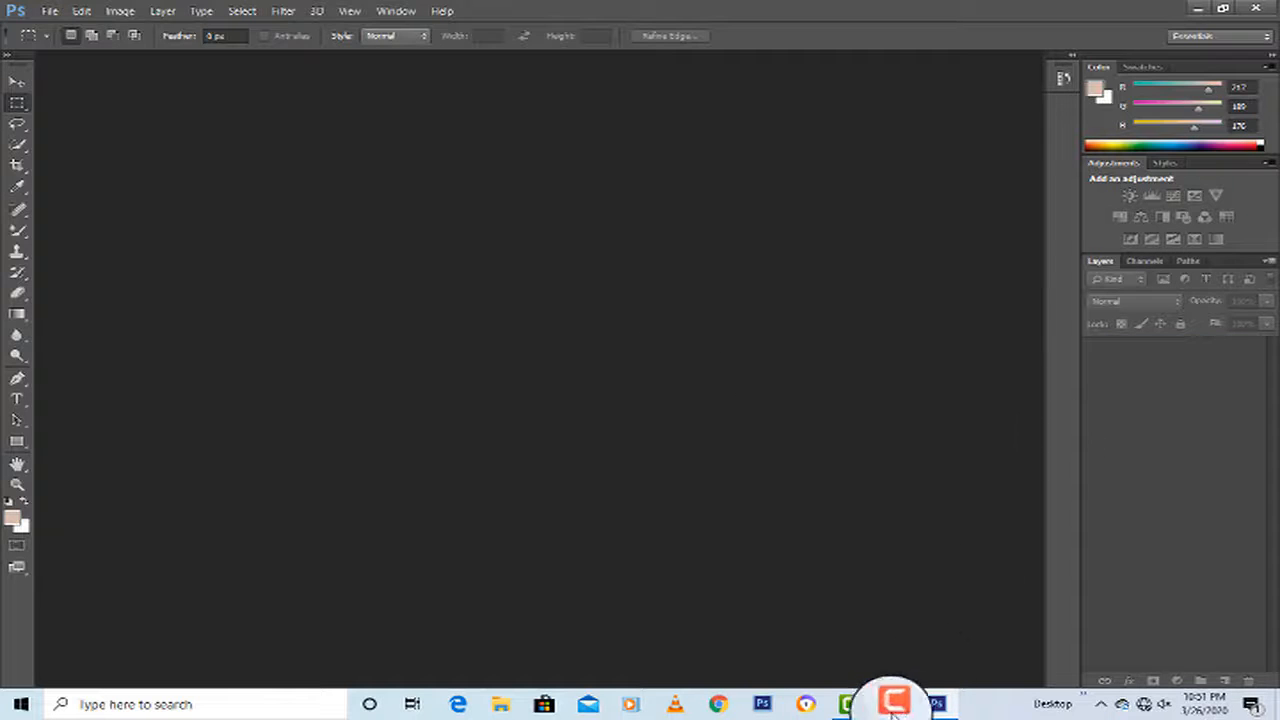
{"action": "left_click", "coordinate": [895, 708]}
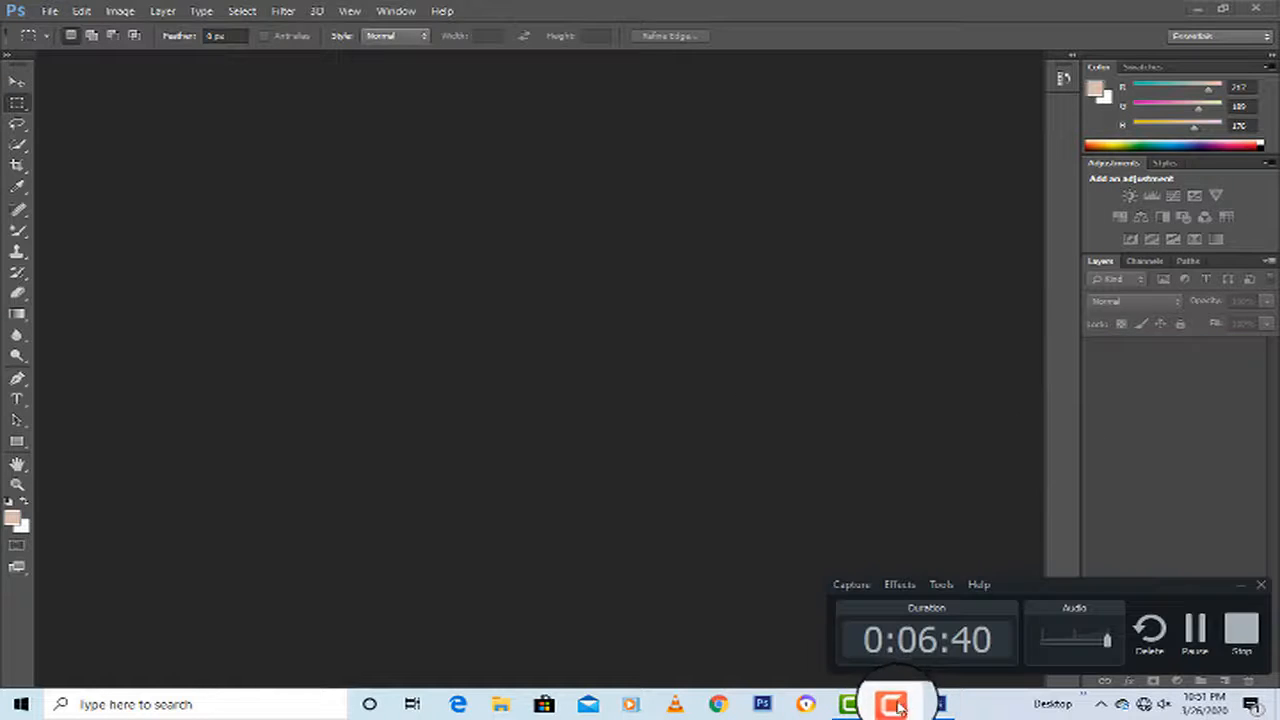
{"action": "left_click", "coordinate": [1245, 636]}
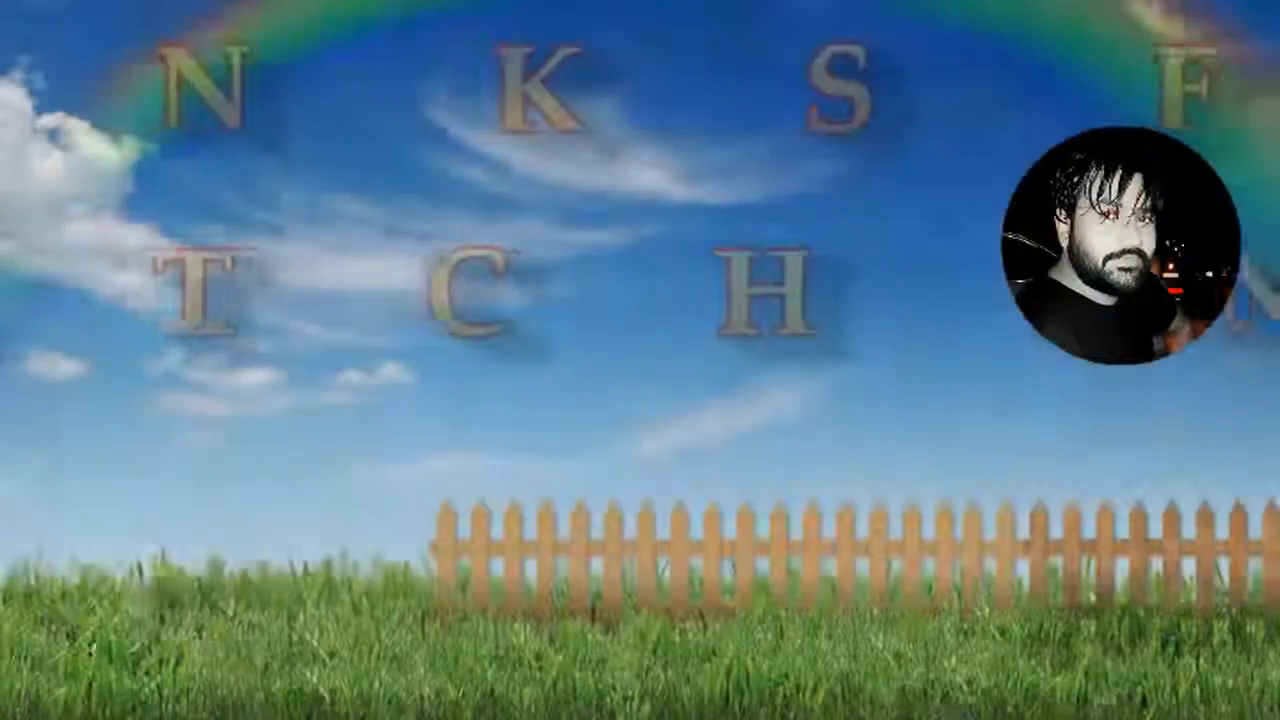